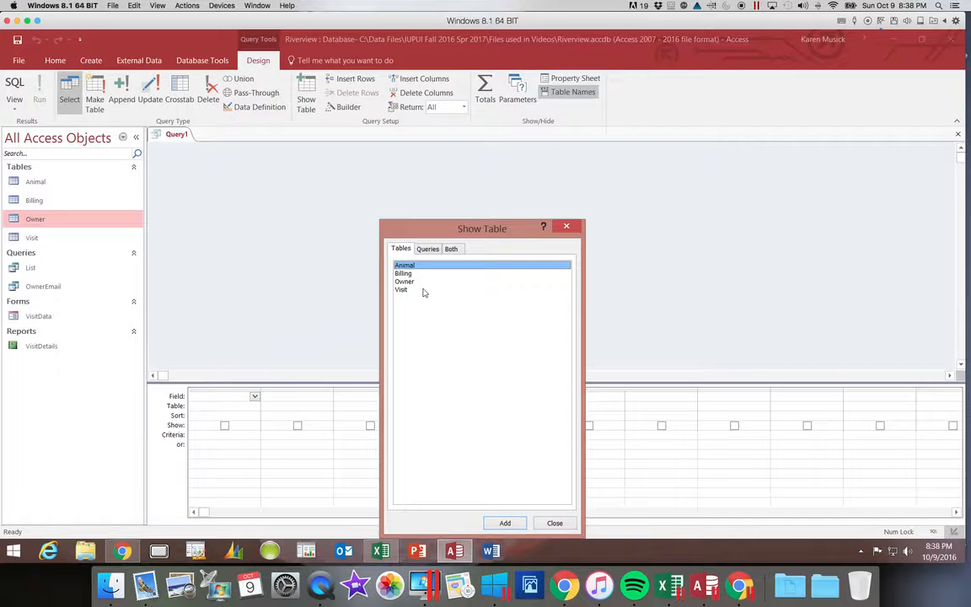
Add the Animal, Visit and Owner tables to the new query design and finish adding tables
click(505, 523)
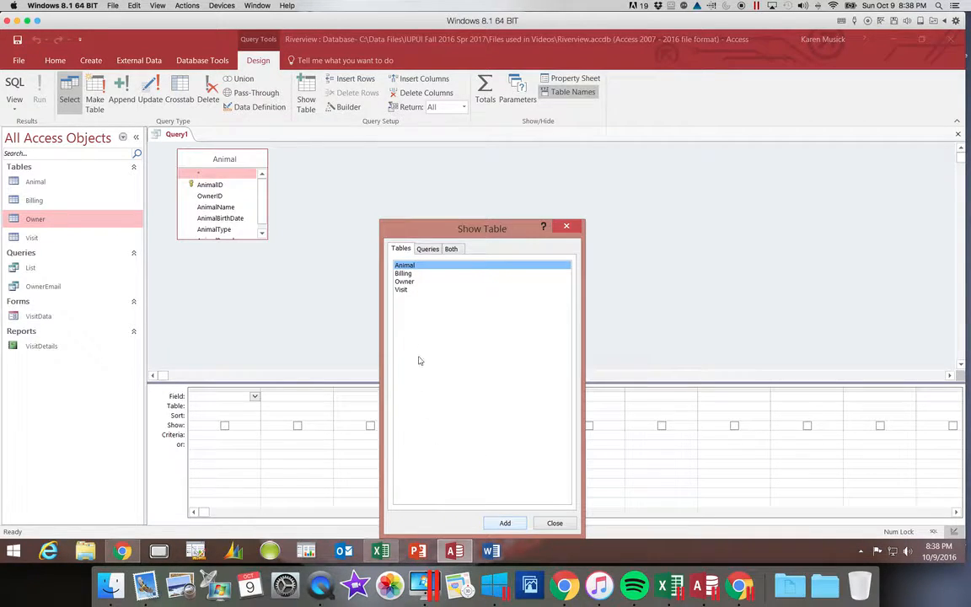
click(408, 291)
click(505, 522)
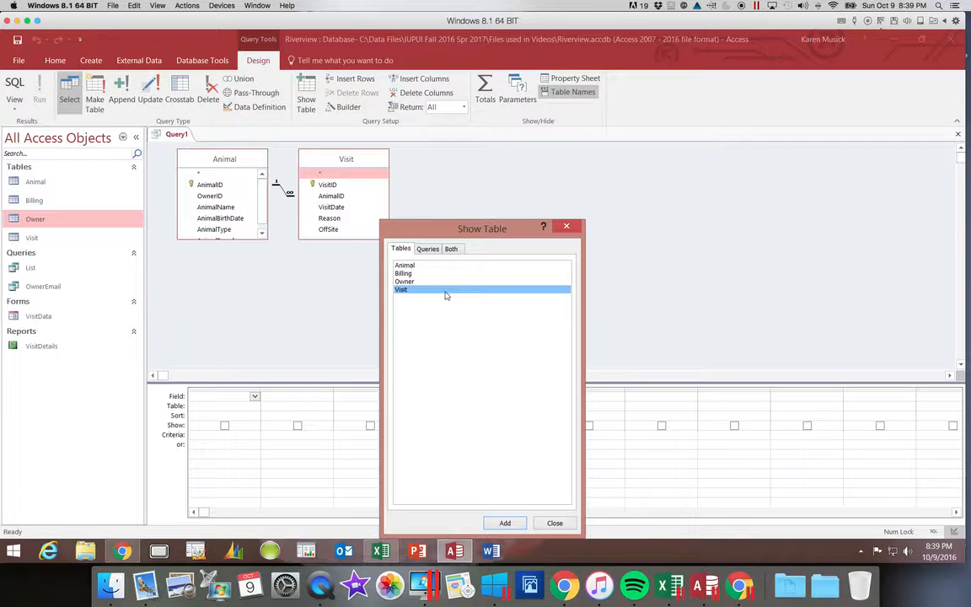
click(416, 281)
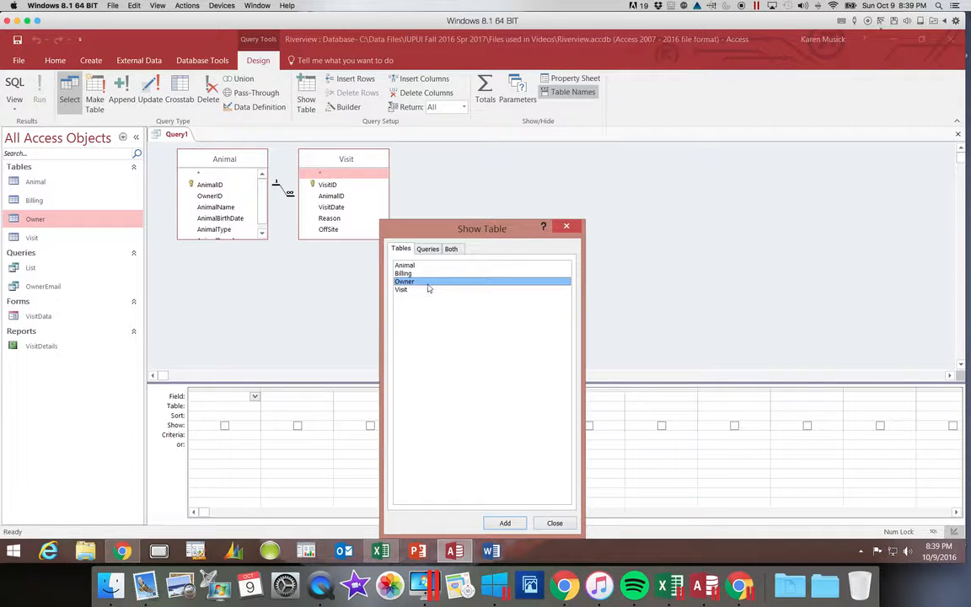
click(509, 524)
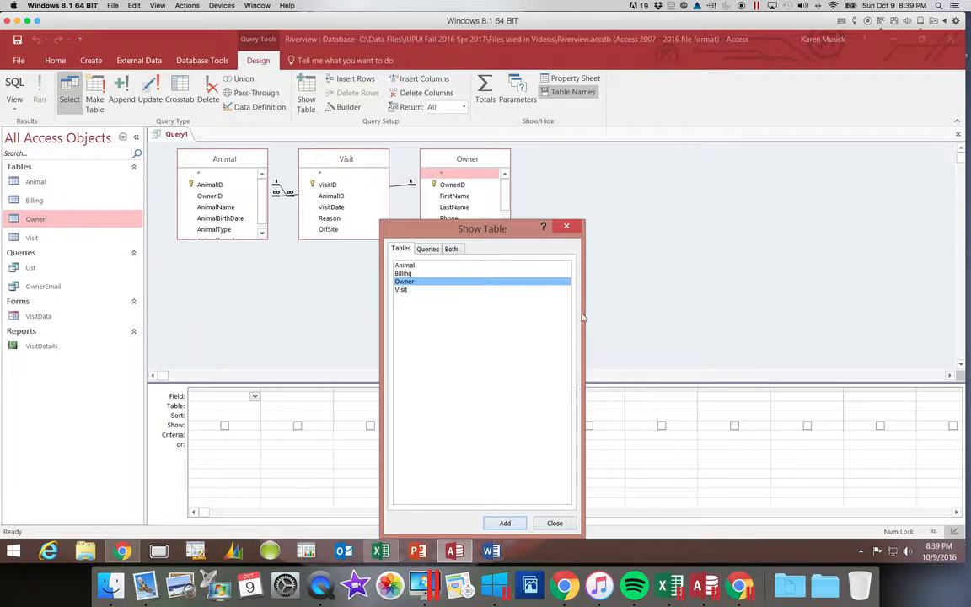
click(567, 228)
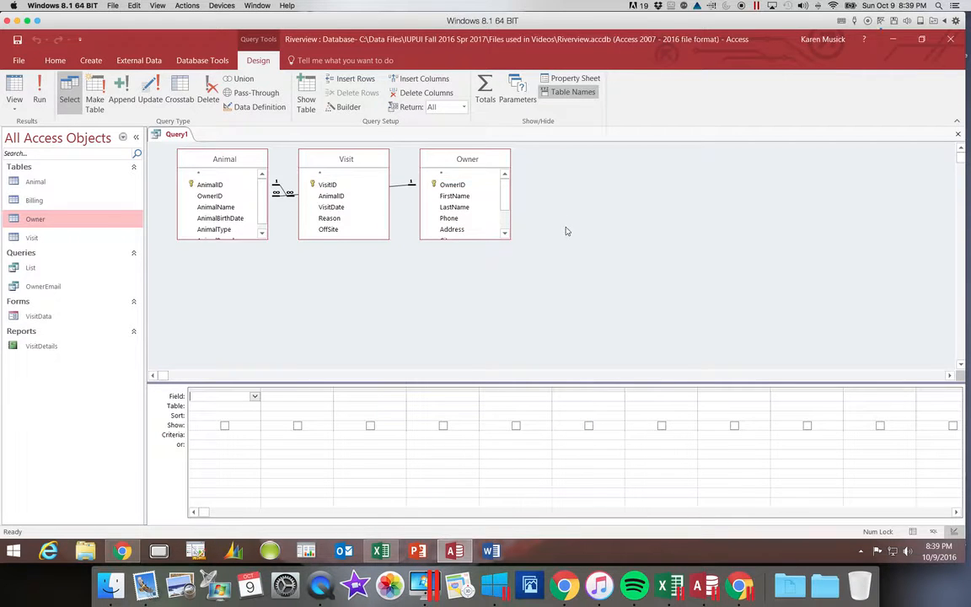
Remove the Owner table from the query design
click(485, 160)
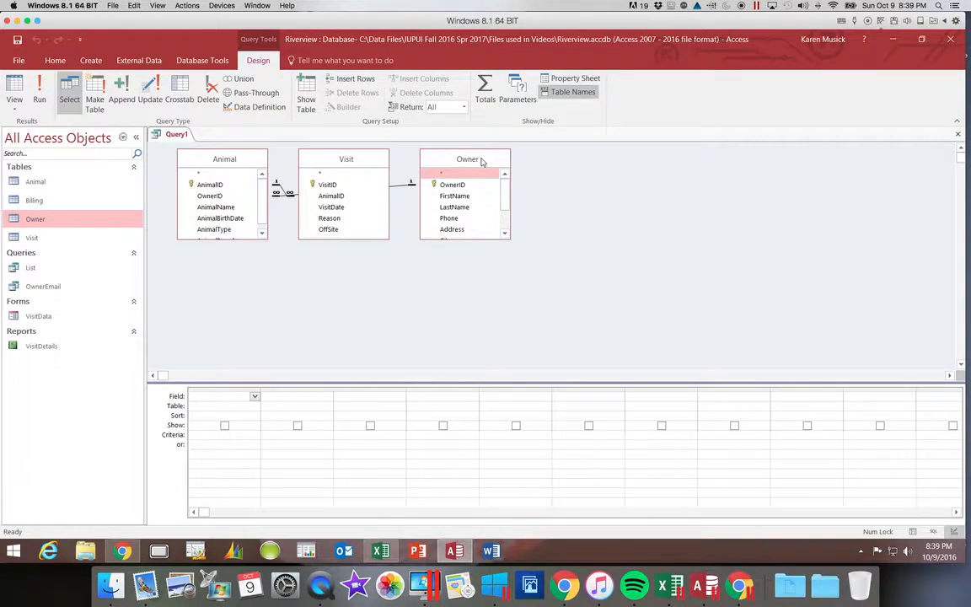
right_click(482, 161)
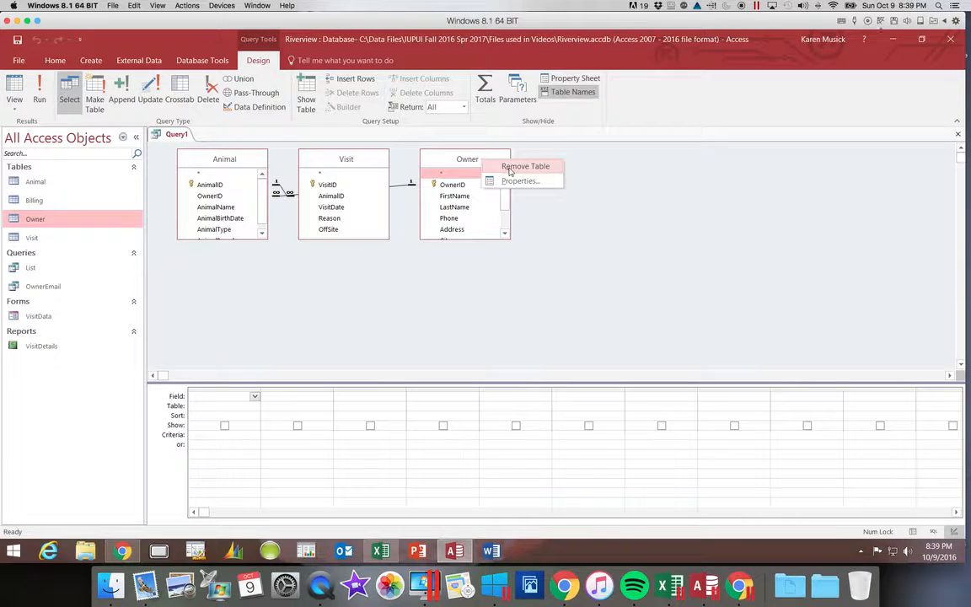
click(509, 171)
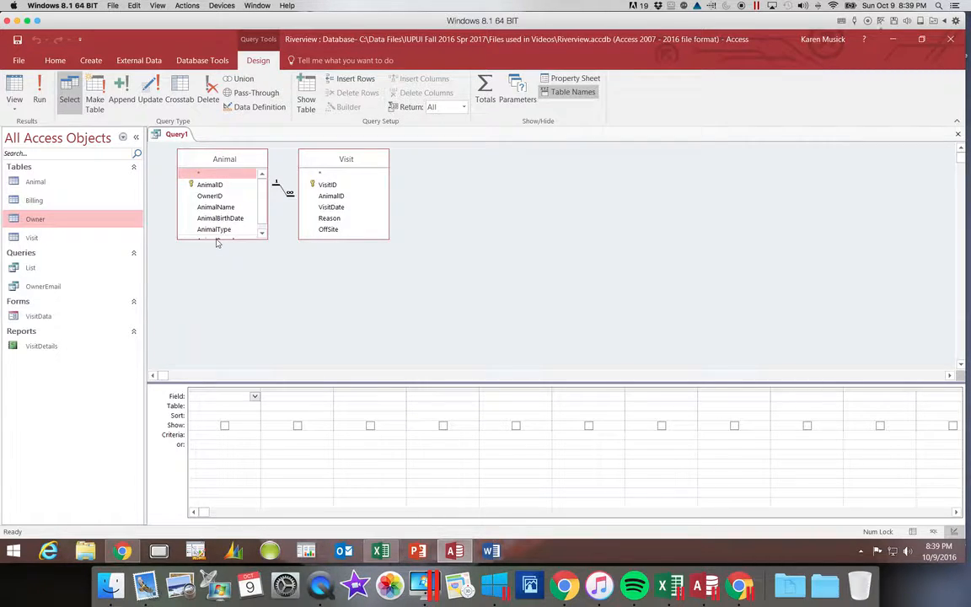
Add AnimalType, AnimalBreed and AnimalName from the Animal table, plus VisitDate and Reason from the Visit table, as query fields
drag(216, 240, 212, 252)
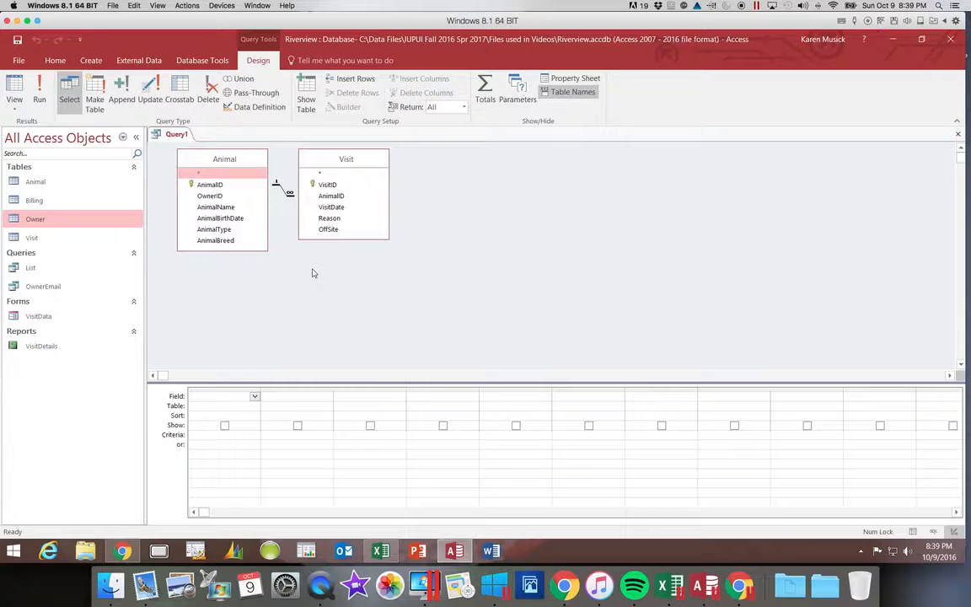
double_click(235, 233)
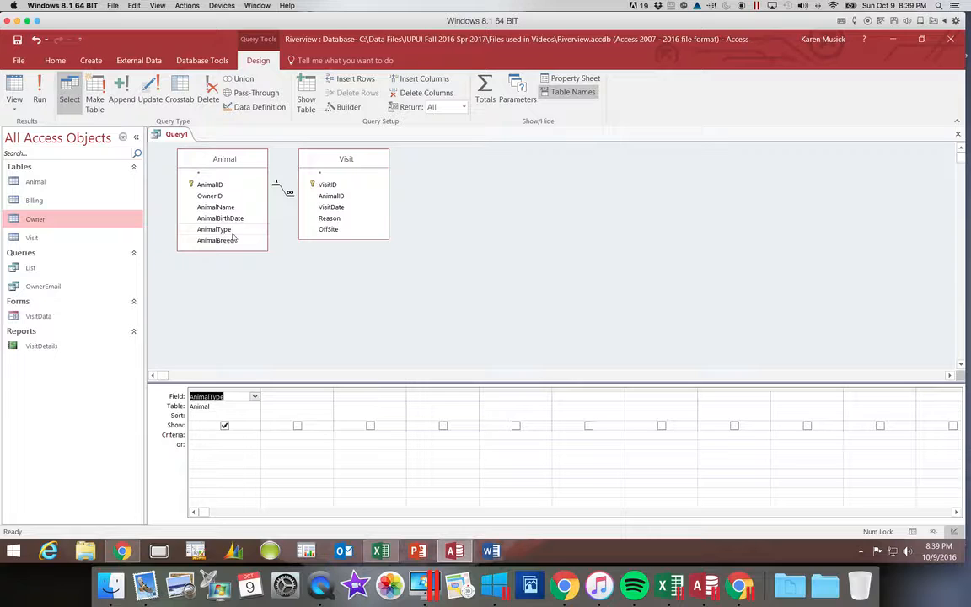
double_click(228, 241)
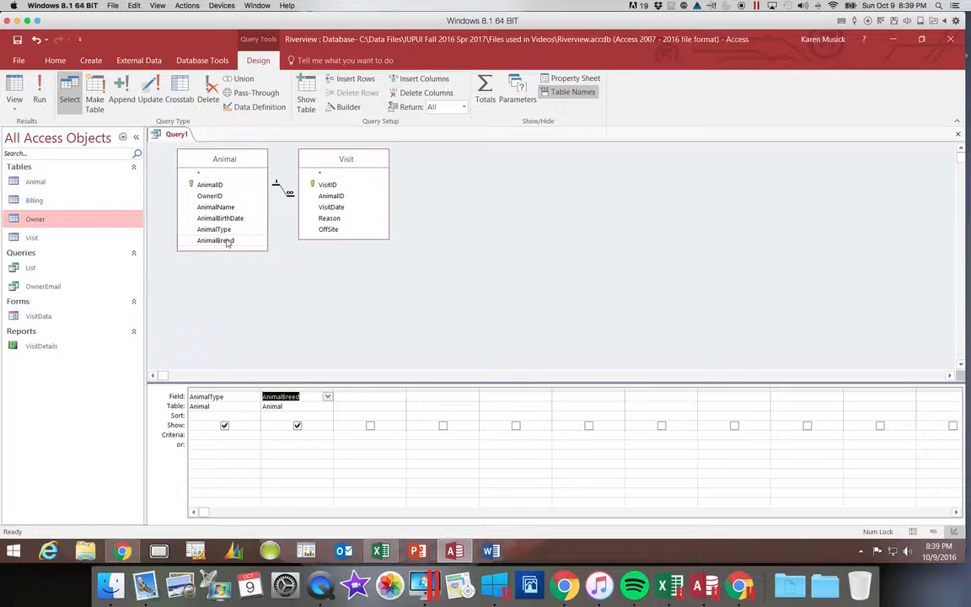
click(227, 209)
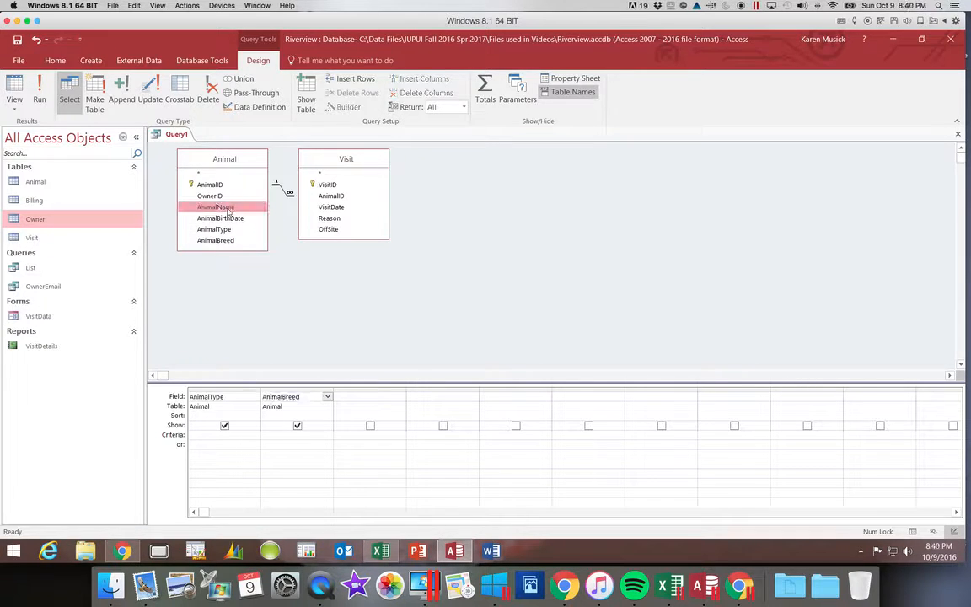
double_click(227, 208)
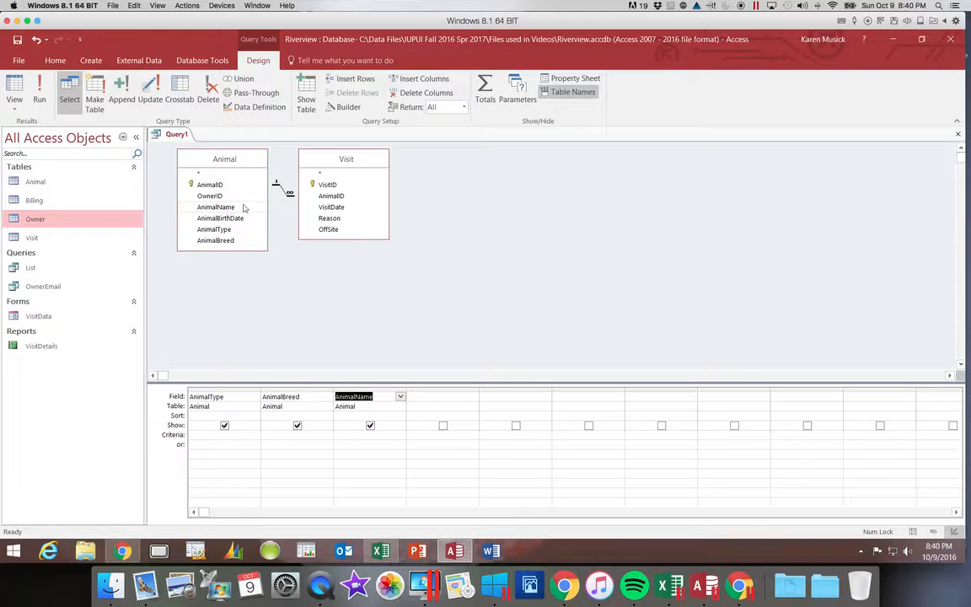
double_click(332, 207)
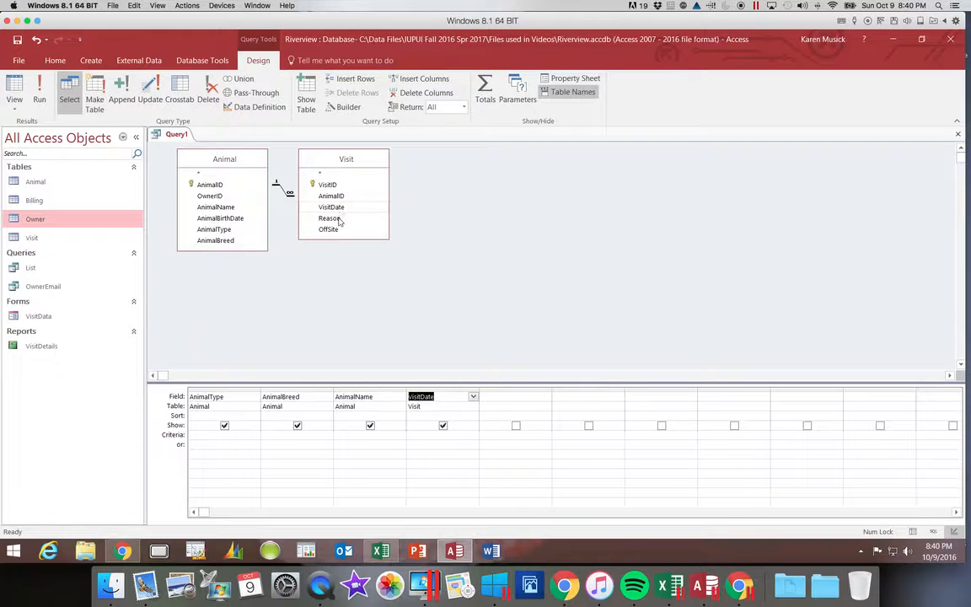
double_click(329, 219)
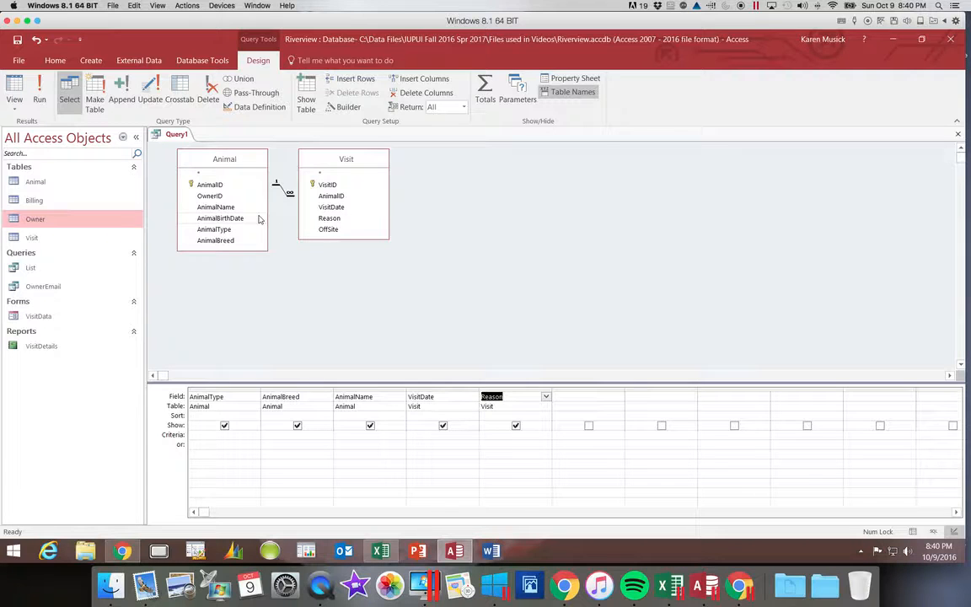
Run the query and examine the visit records of the animals Bailey and Whiskers
click(40, 93)
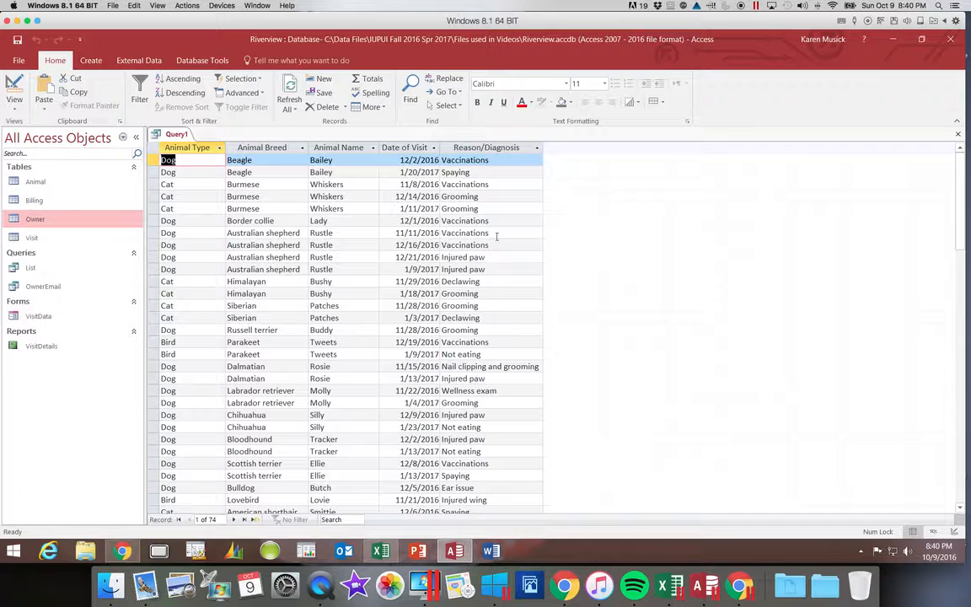
drag(154, 160, 157, 168)
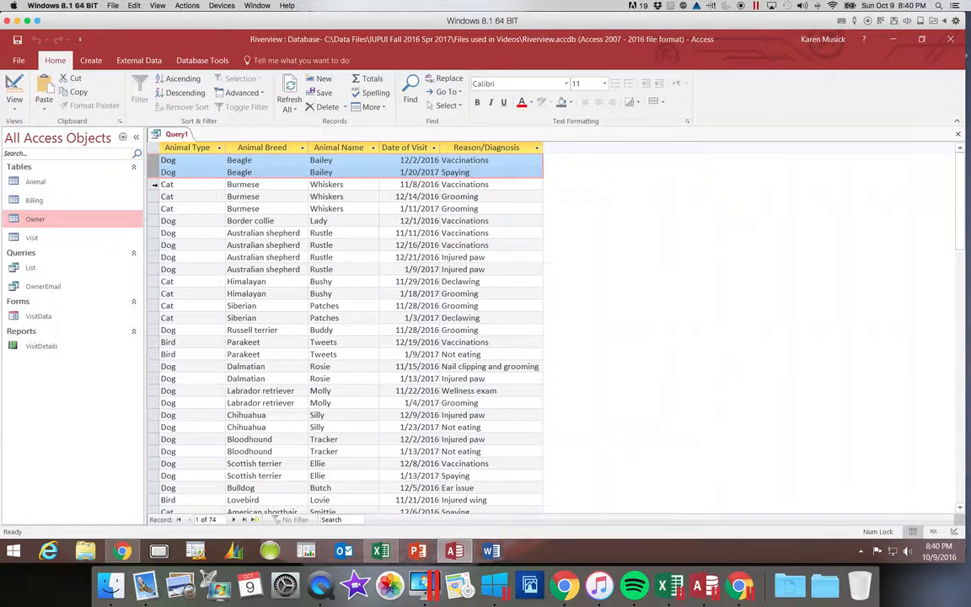
drag(154, 184, 153, 208)
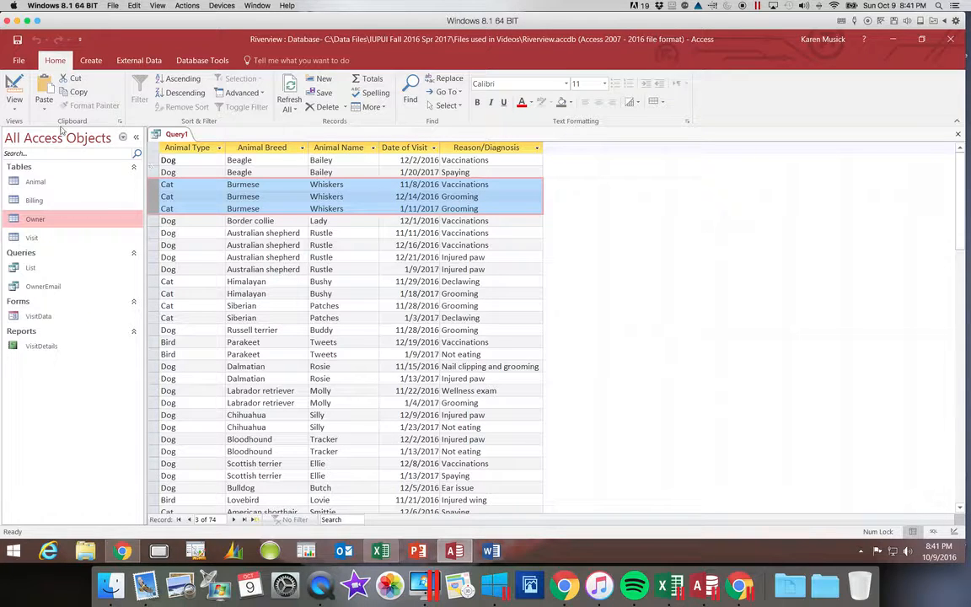
Save the query as AnimalVisits
click(19, 41)
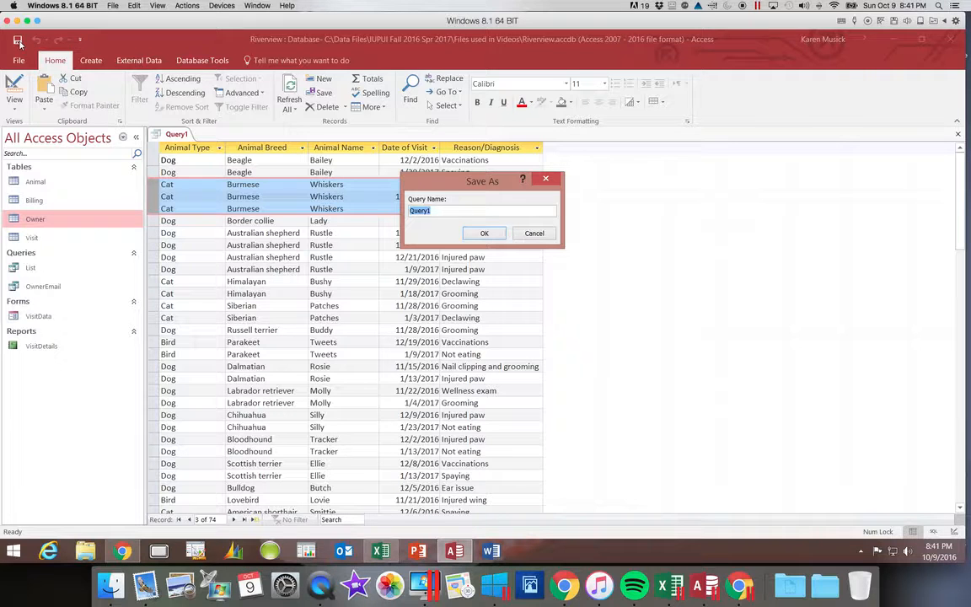
text(AnimalVisits)
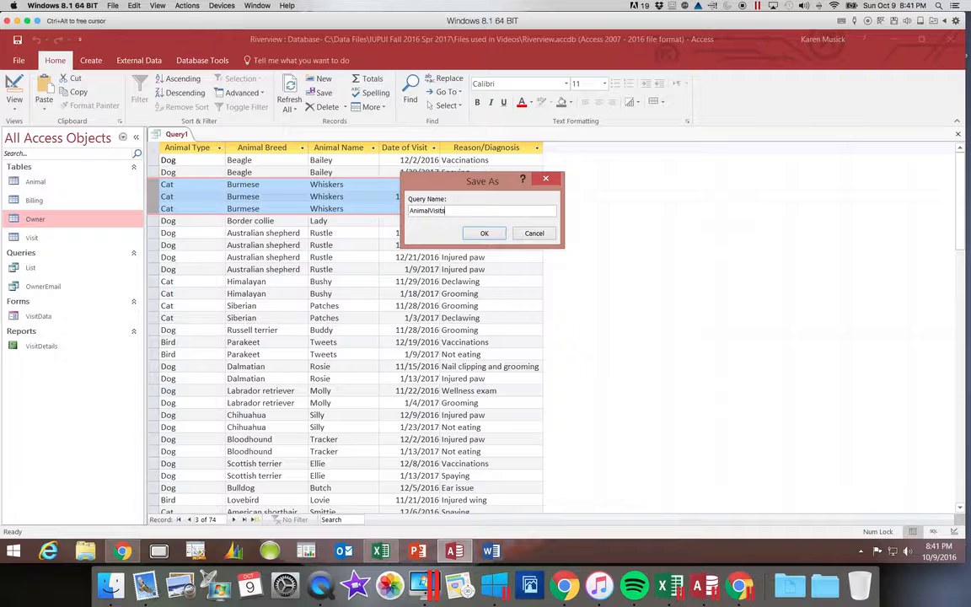
key(Return)
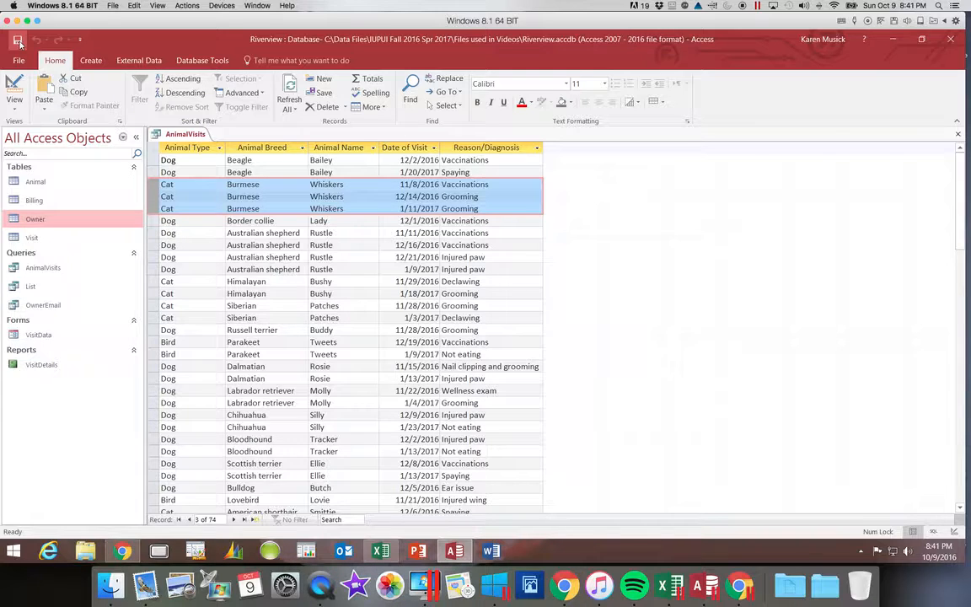
click(20, 45)
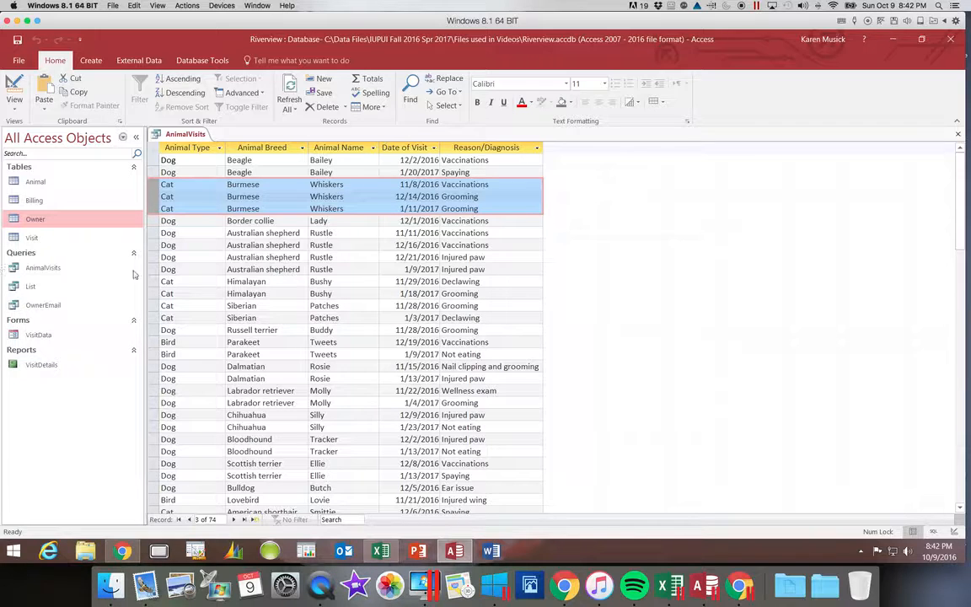
Sort the AnimalVisits records by Animal Type from A to Z
click(220, 148)
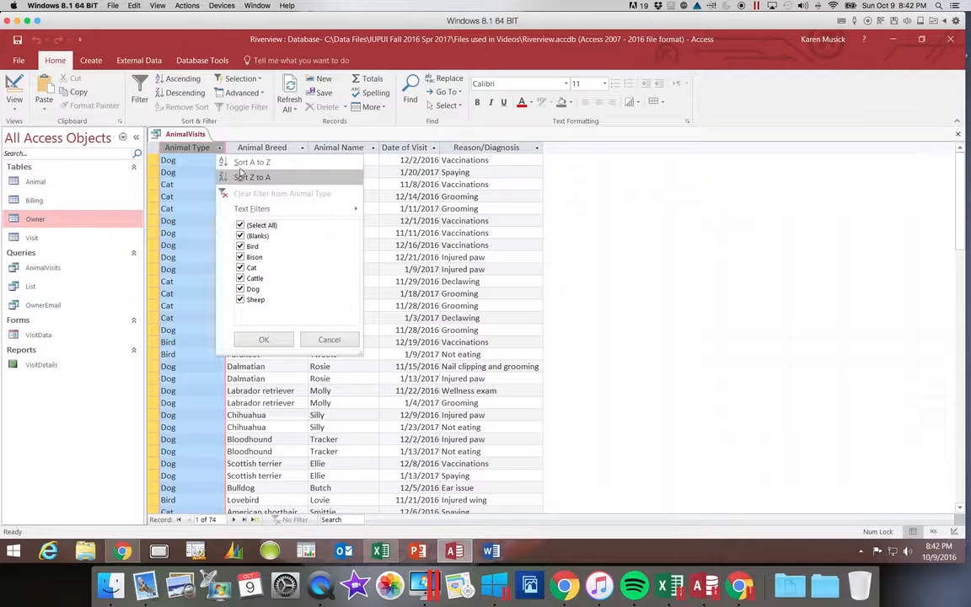
click(242, 164)
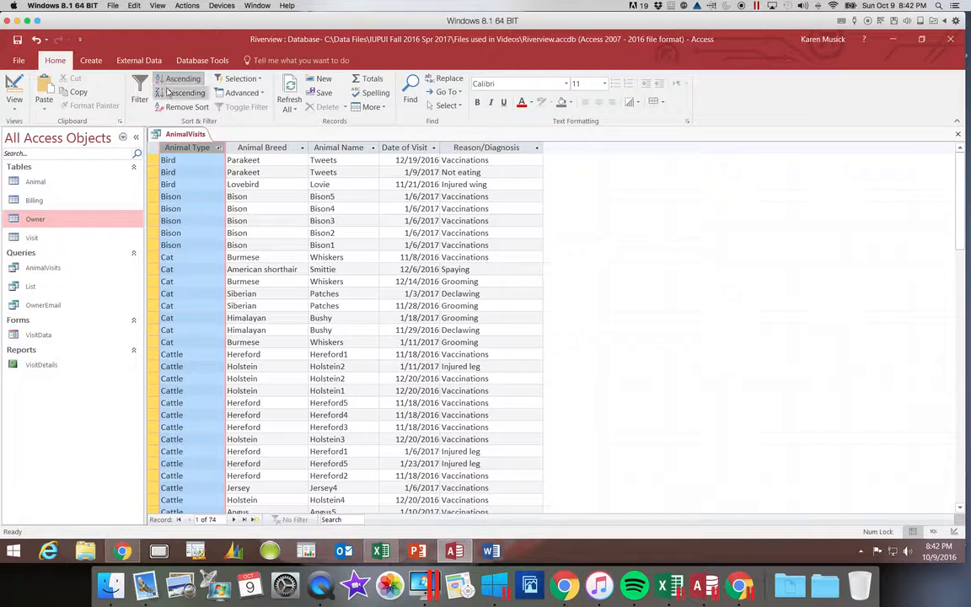
Sort the records in ascending order on Animal Breed and again on Animal Type, so breeds are ordered within each type
click(274, 147)
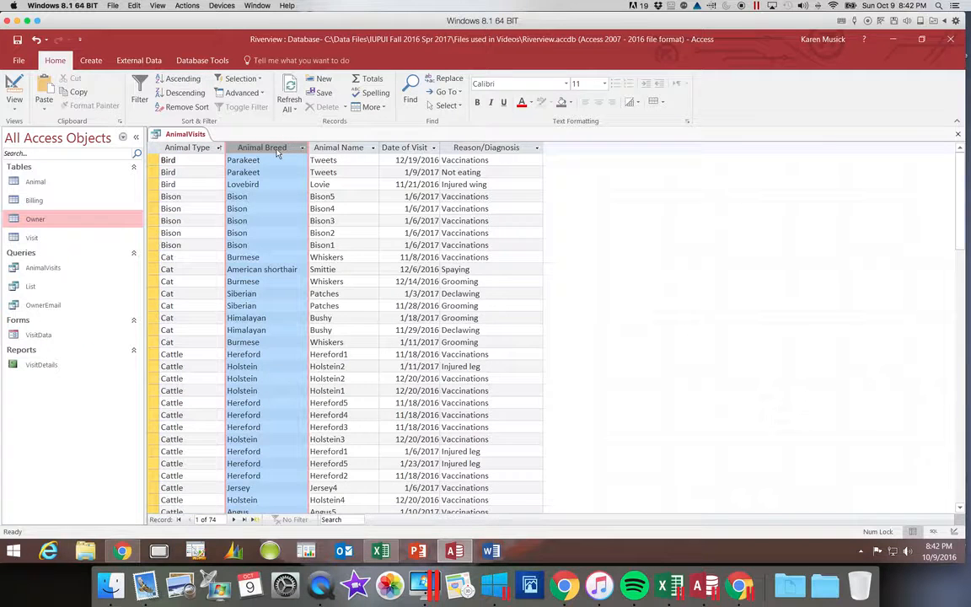
click(189, 82)
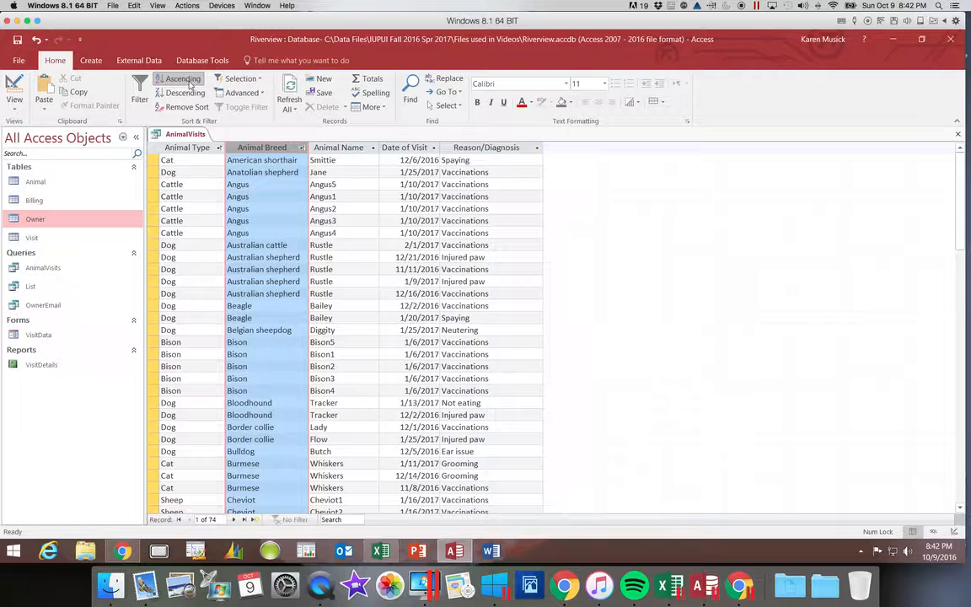
click(191, 147)
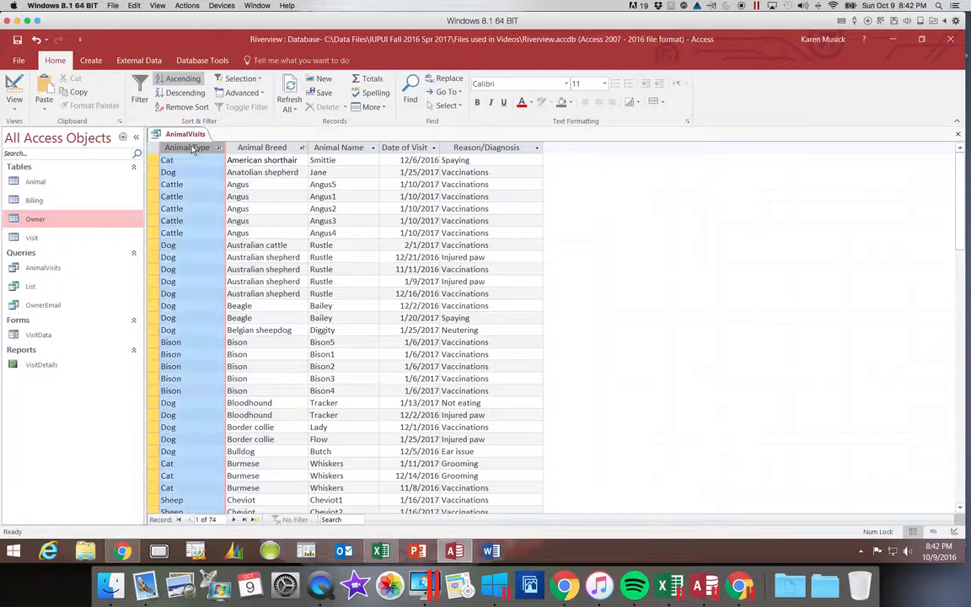
click(187, 79)
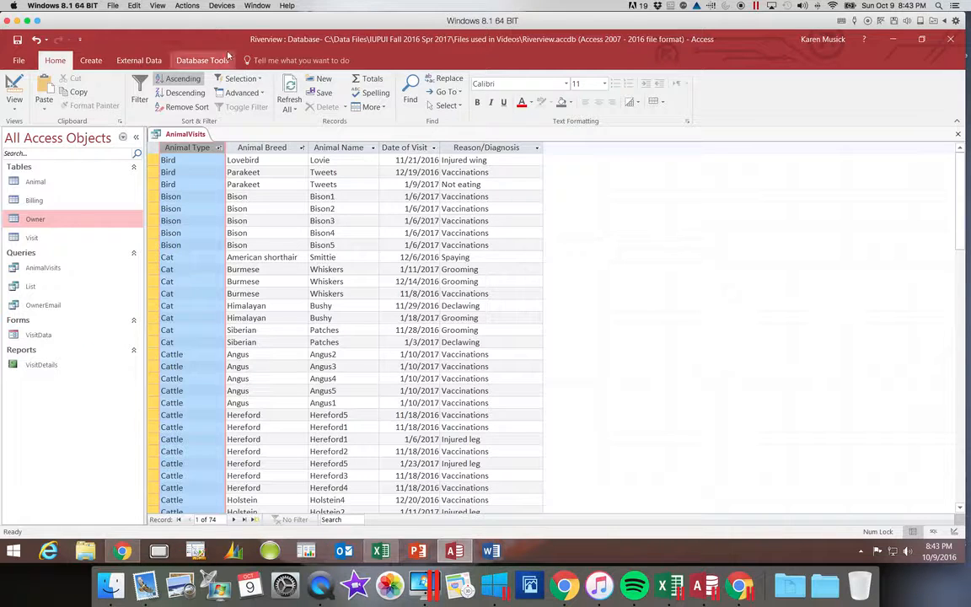
Remove all sorting from the AnimalVisits datasheet and select the Animal Breed column
click(189, 106)
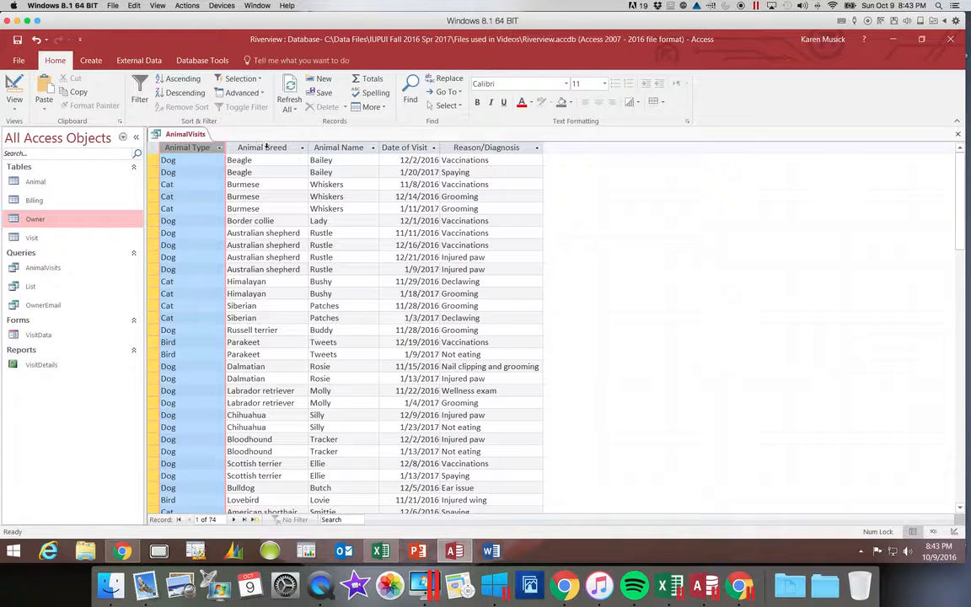
click(272, 147)
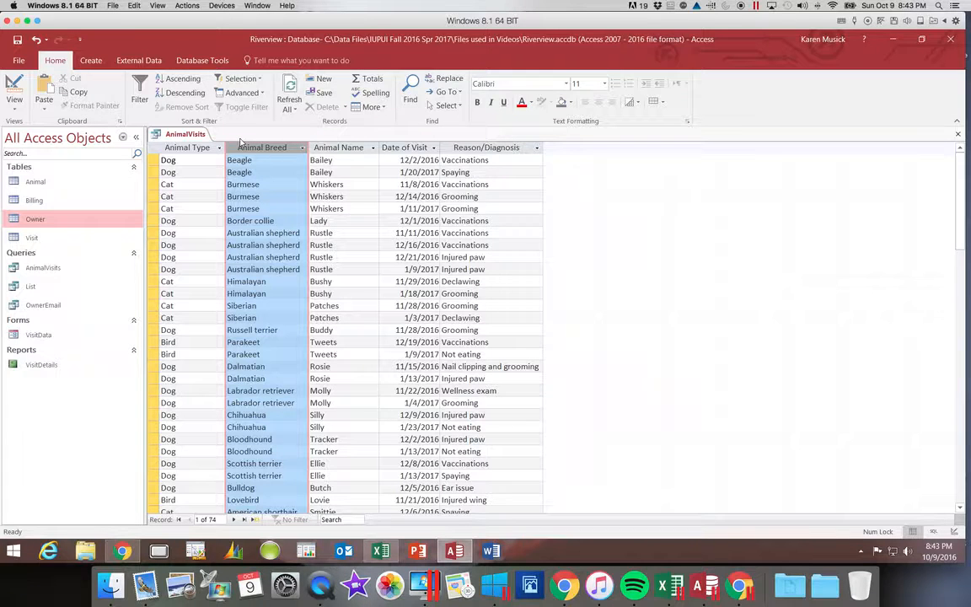
Switch the AnimalVisits query to Design View and go to the Sort setting of the AnimalType field
click(14, 110)
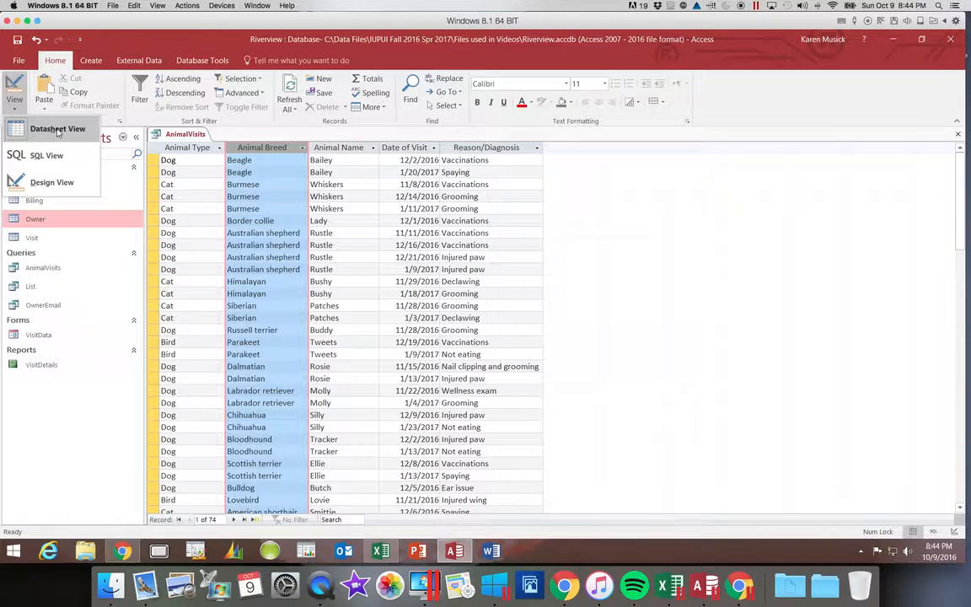
click(51, 182)
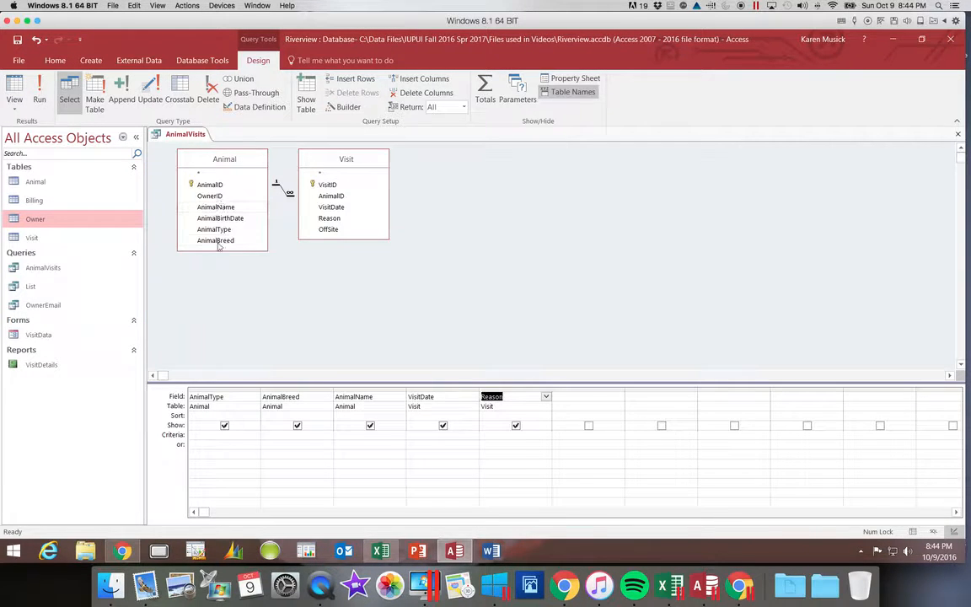
click(205, 415)
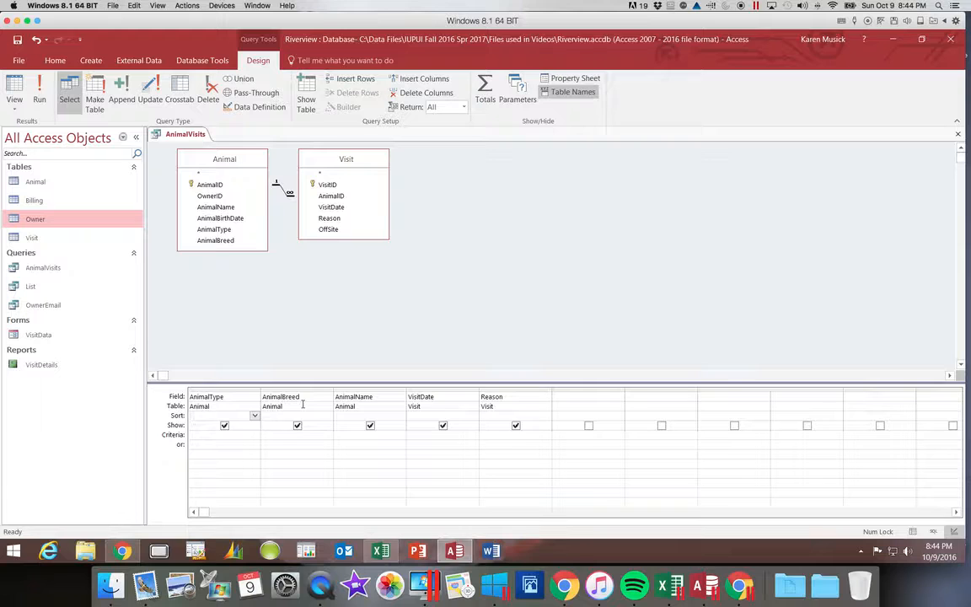
scroll(303, 405, right, 1)
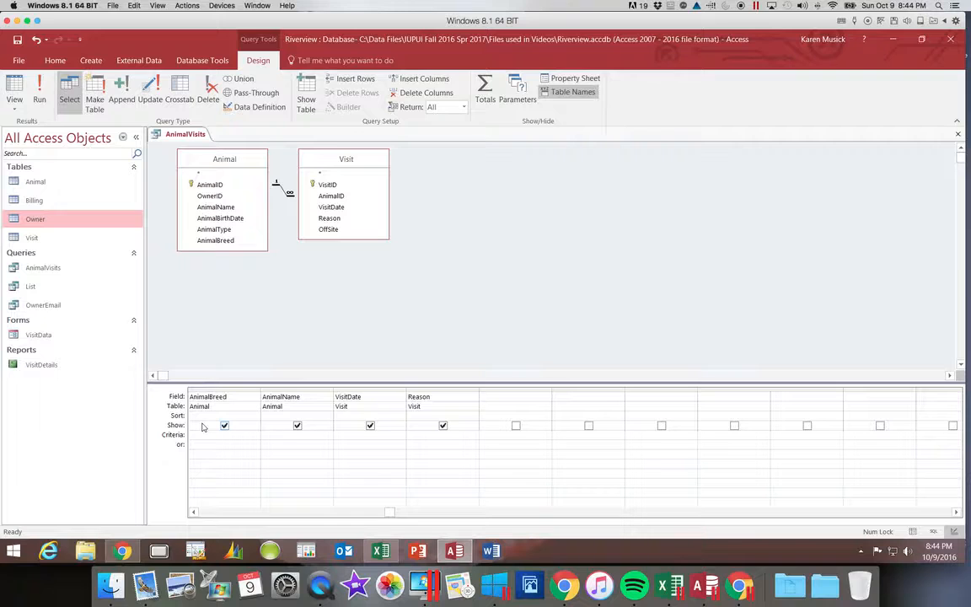
click(253, 416)
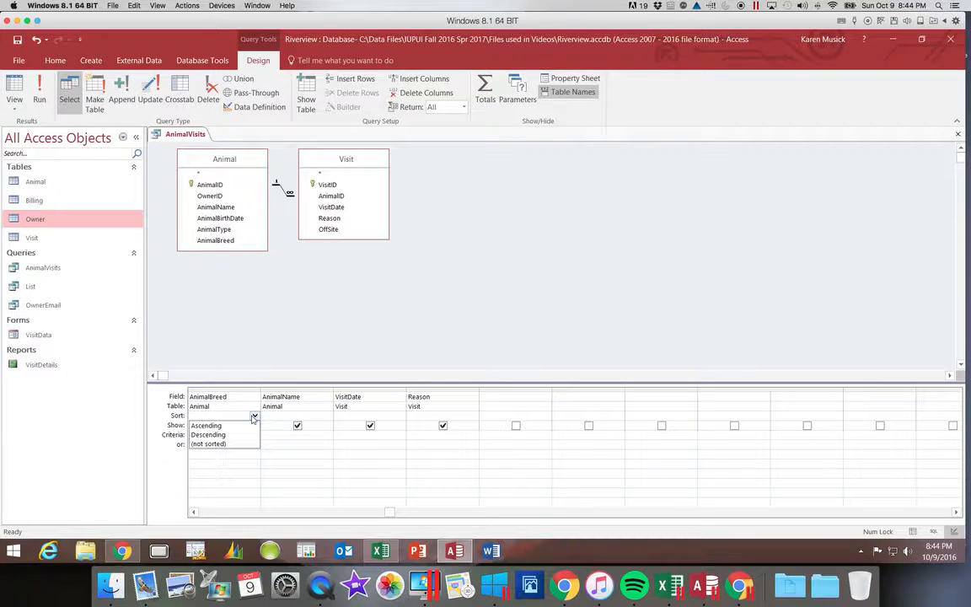
click(246, 427)
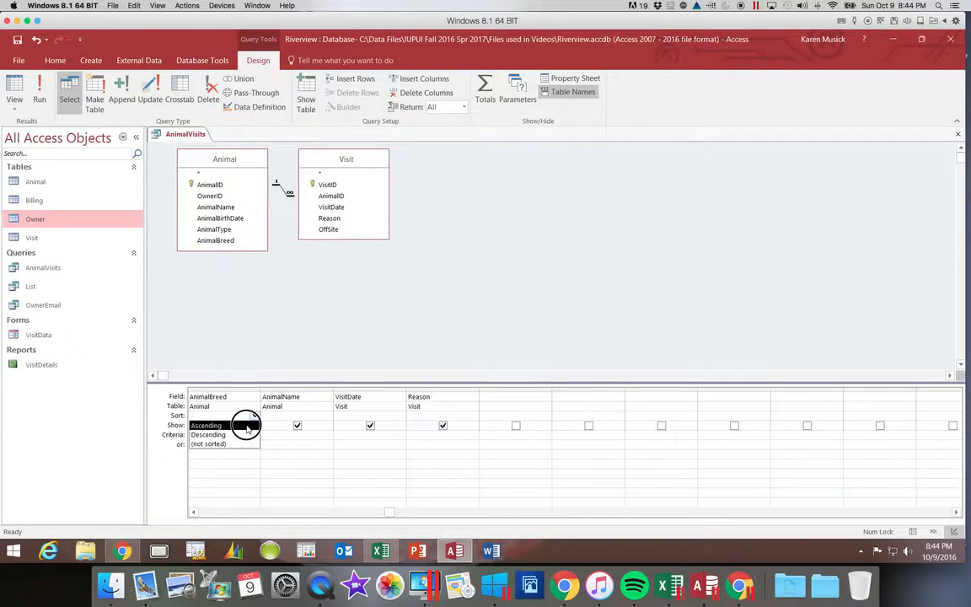
drag(247, 428, 247, 417)
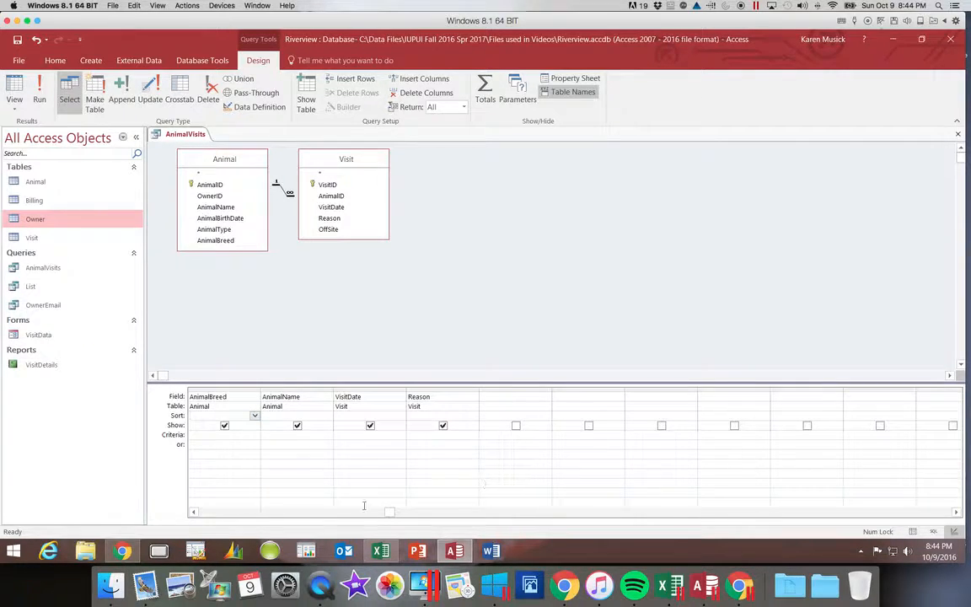
click(193, 512)
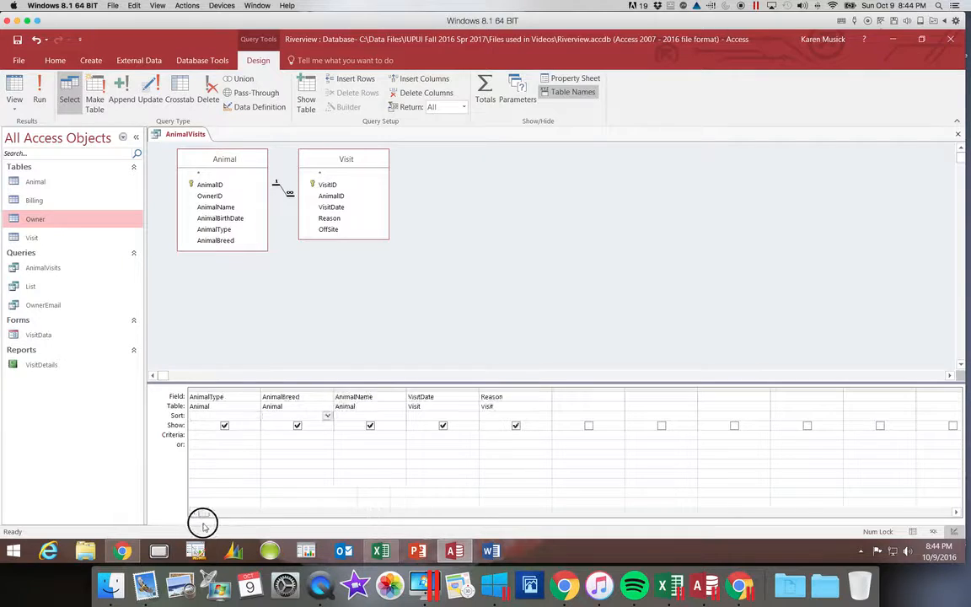
Set the query's sort order to Ascending for AnimalType and Descending for VisitDate
click(228, 415)
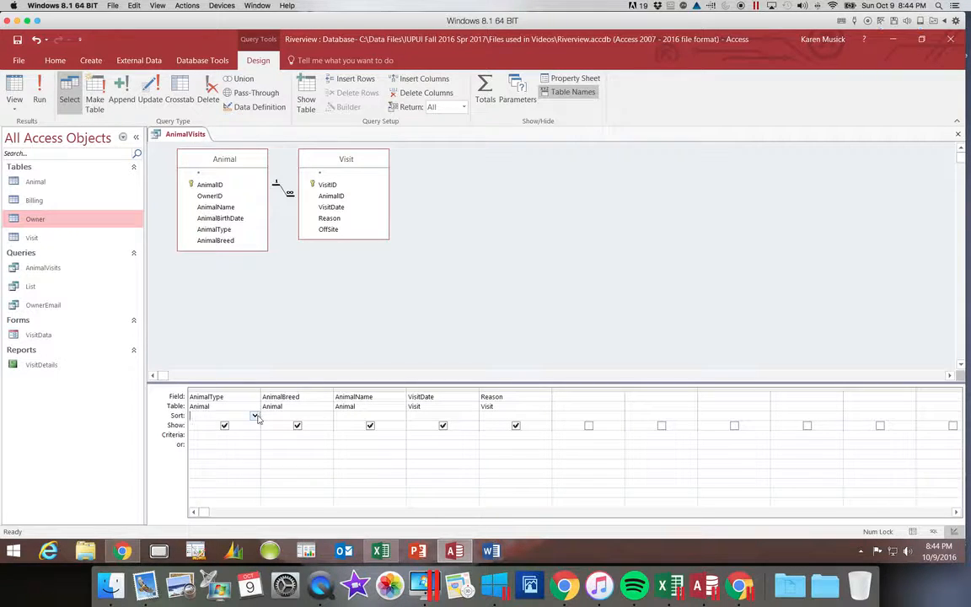
click(255, 415)
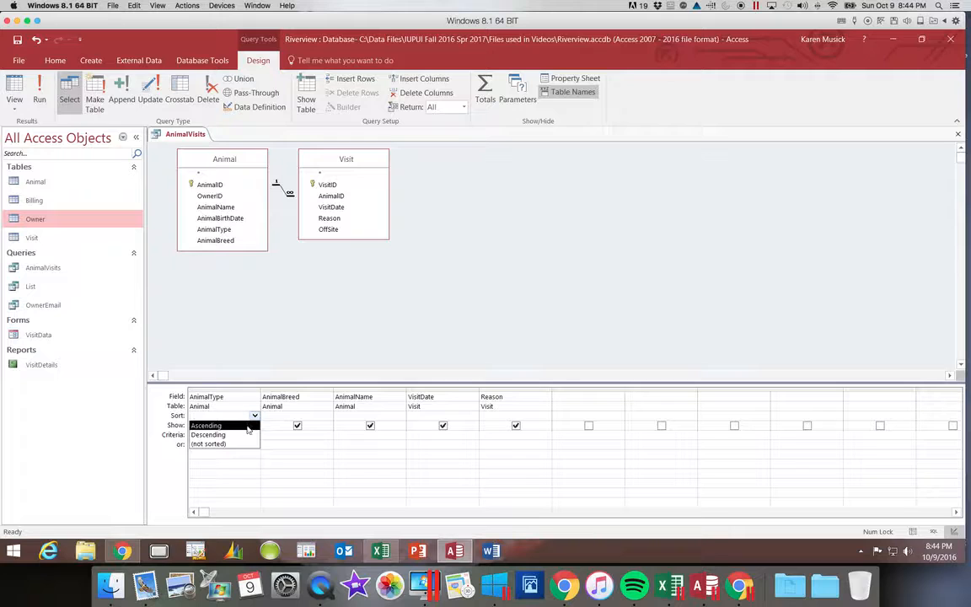
click(248, 427)
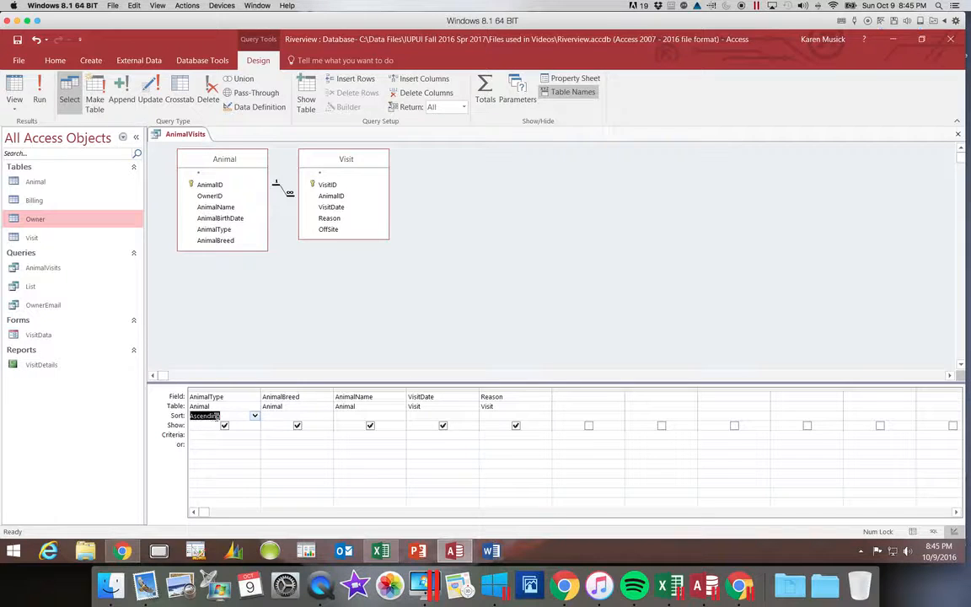
click(418, 415)
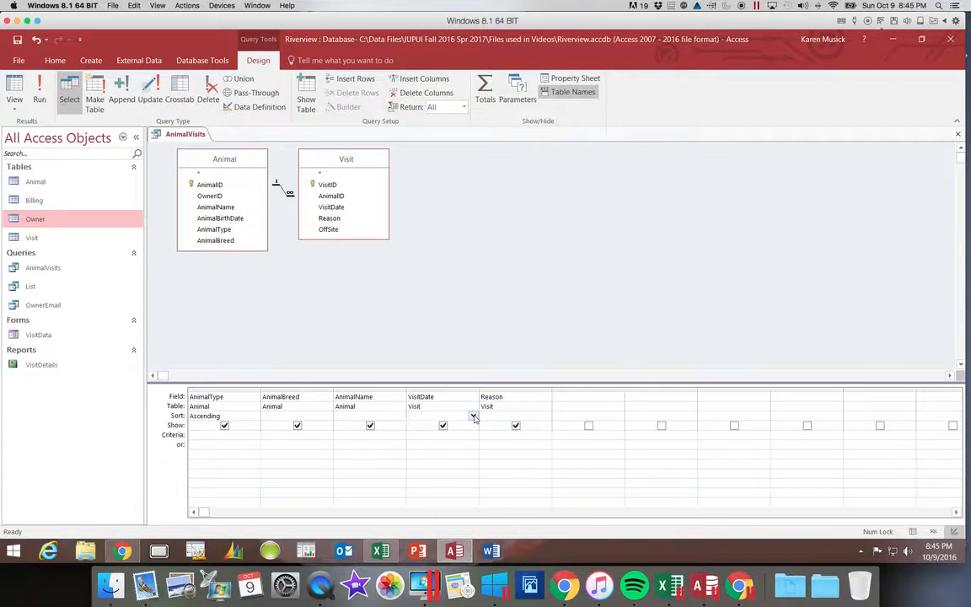
click(474, 416)
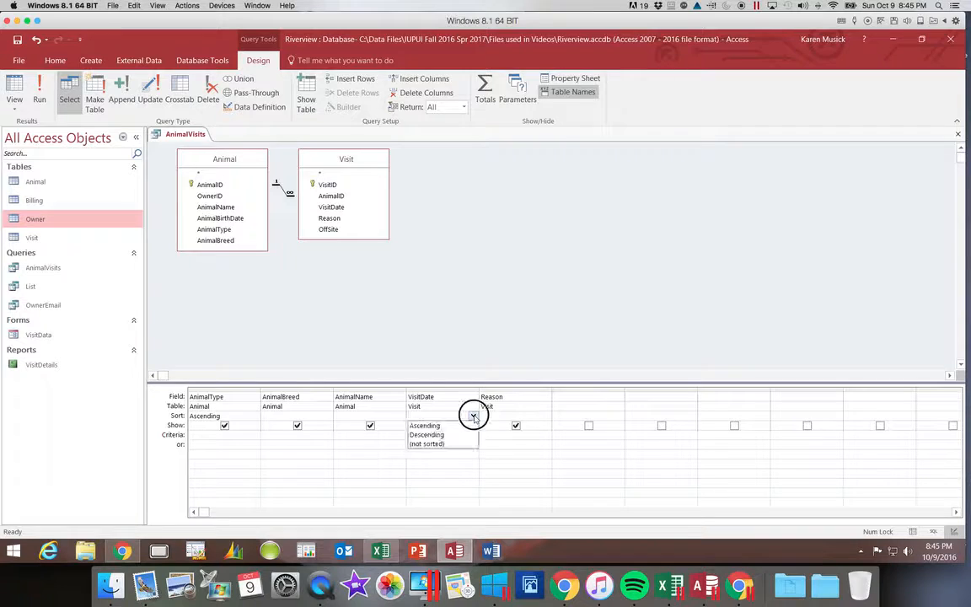
click(434, 434)
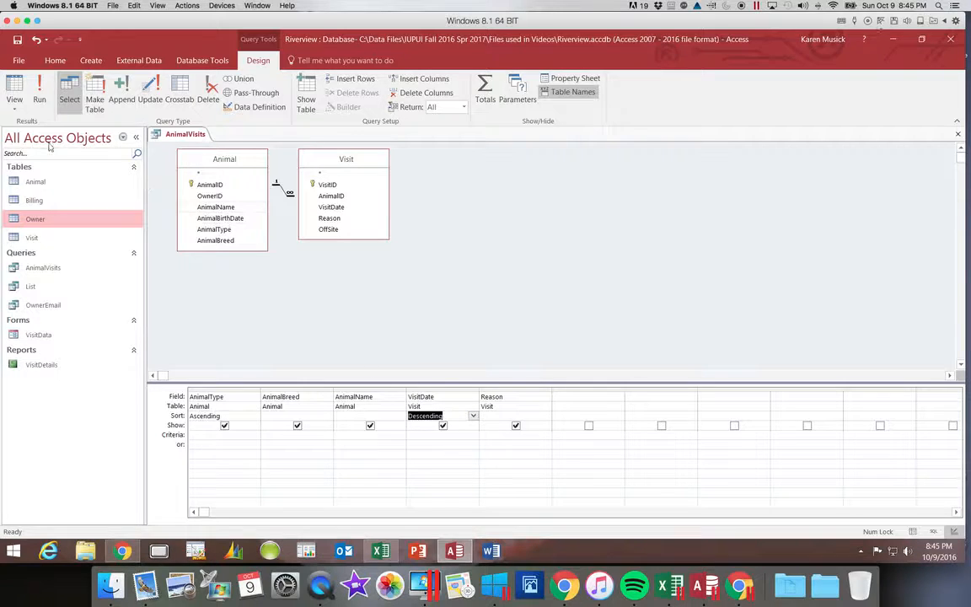
Run the AnimalVisits query and save it with its new sort order
click(44, 106)
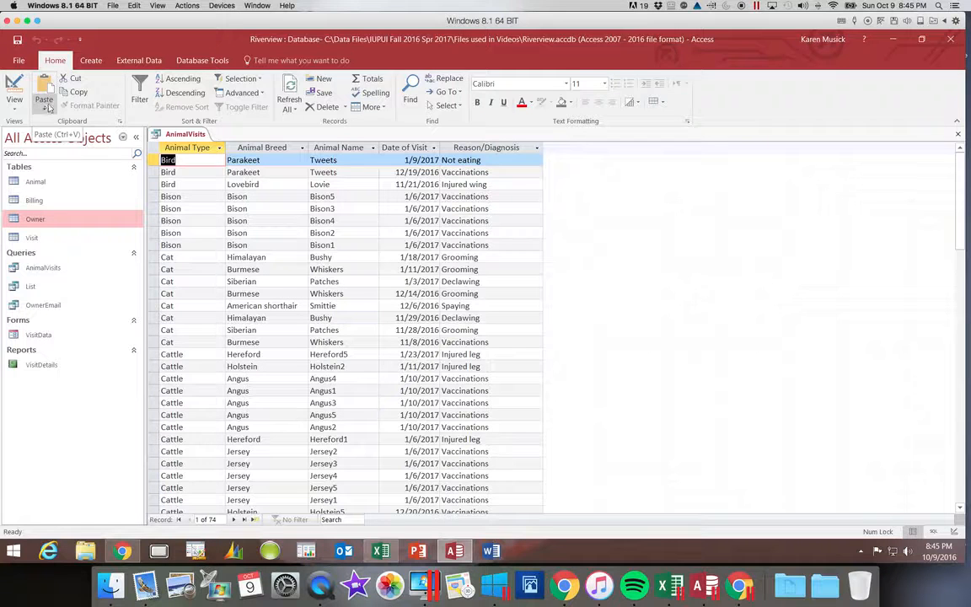
click(17, 39)
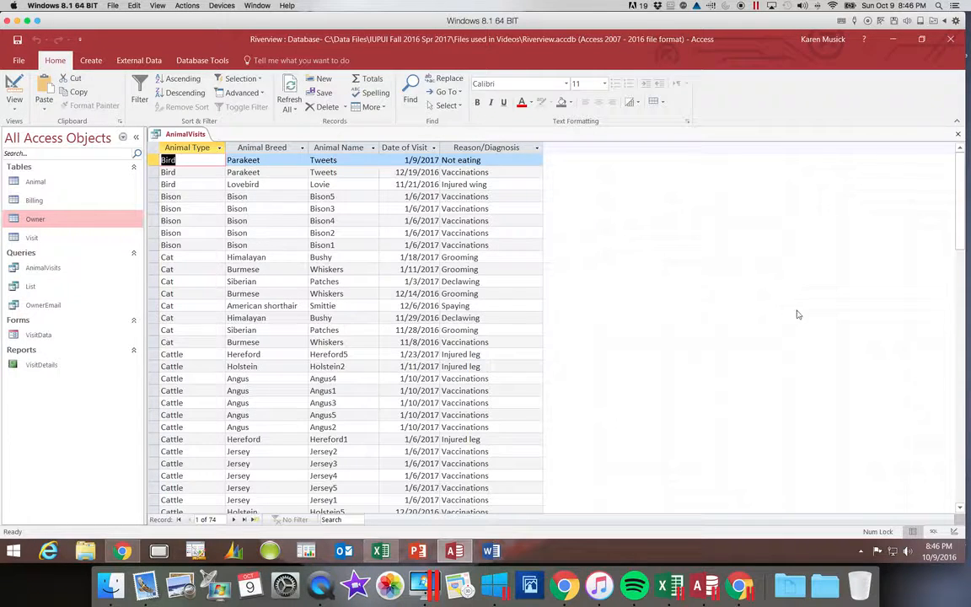
Filter the datasheet by selection so that Animal Type equals "Dog"
drag(958, 243, 962, 255)
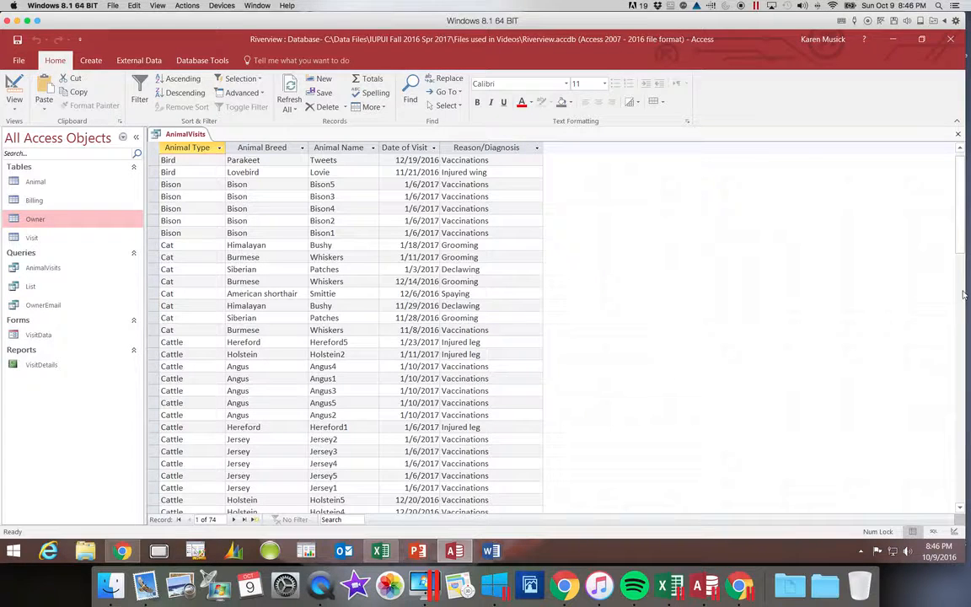
scroll(869, 265, down, 10)
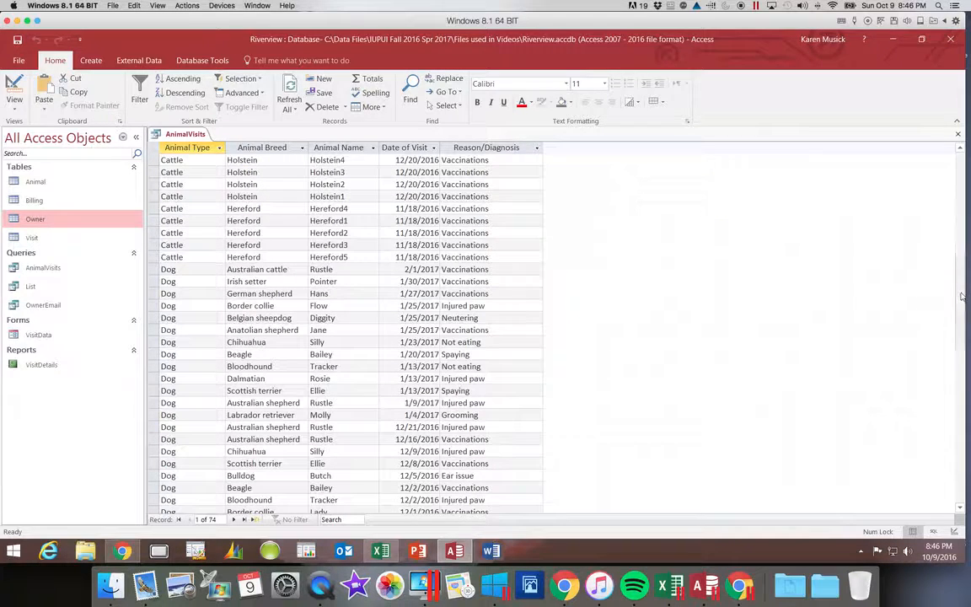
click(168, 269)
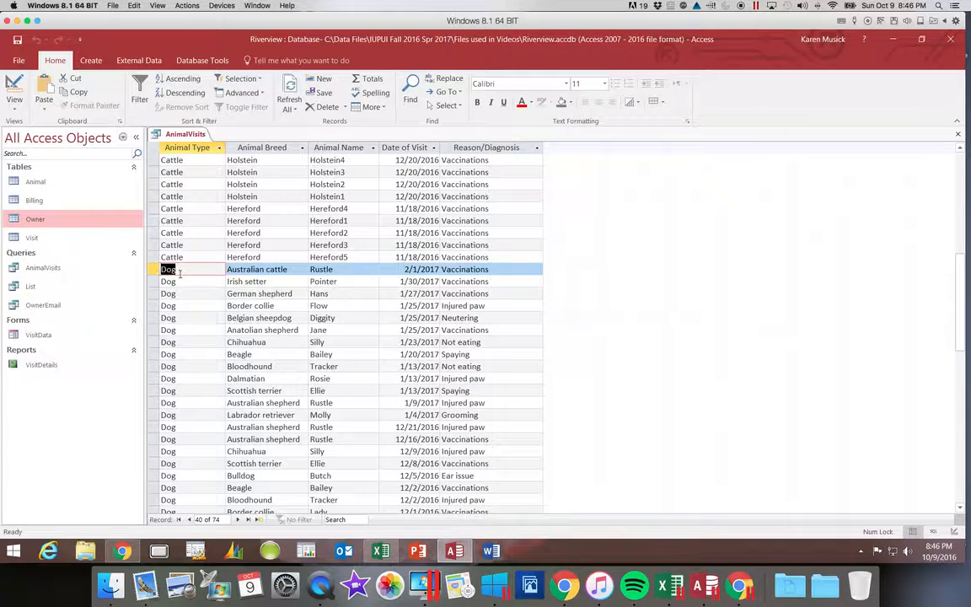
click(260, 79)
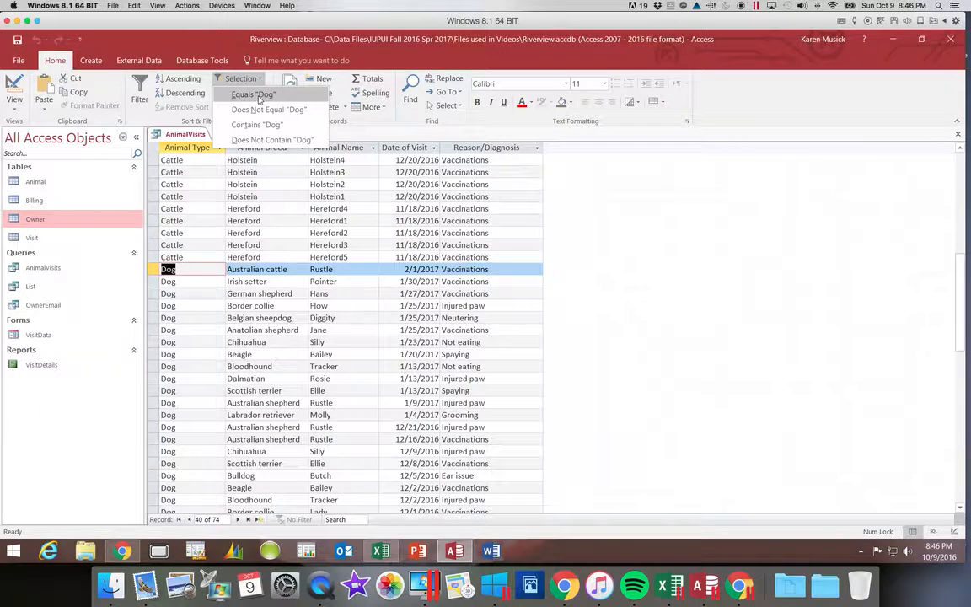
click(256, 94)
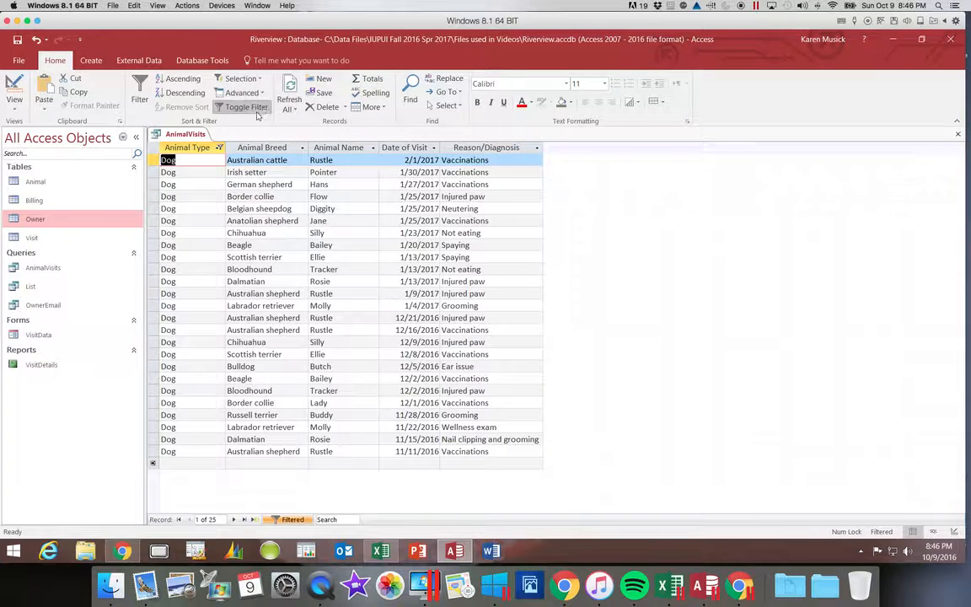
Remove the Dog filter by selecting all values of Animal Type again
click(219, 148)
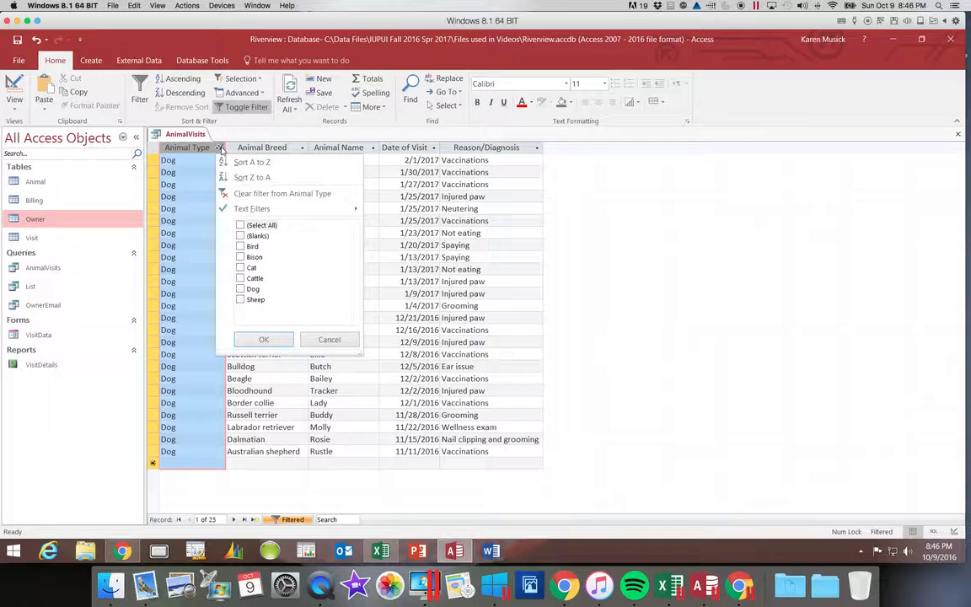
click(241, 225)
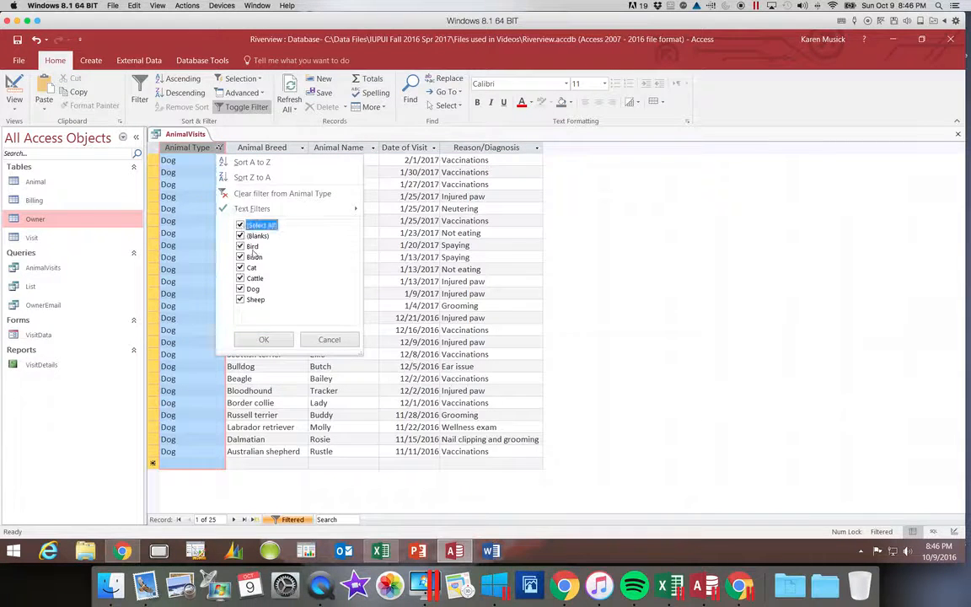
click(264, 340)
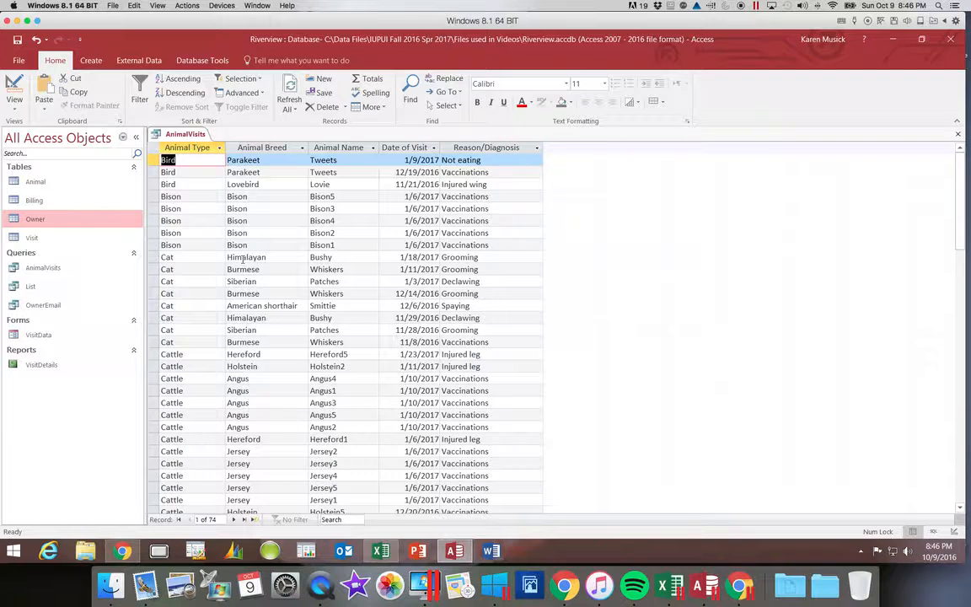
Filter the Animal Type field so that only the Cattle value is selected
click(219, 147)
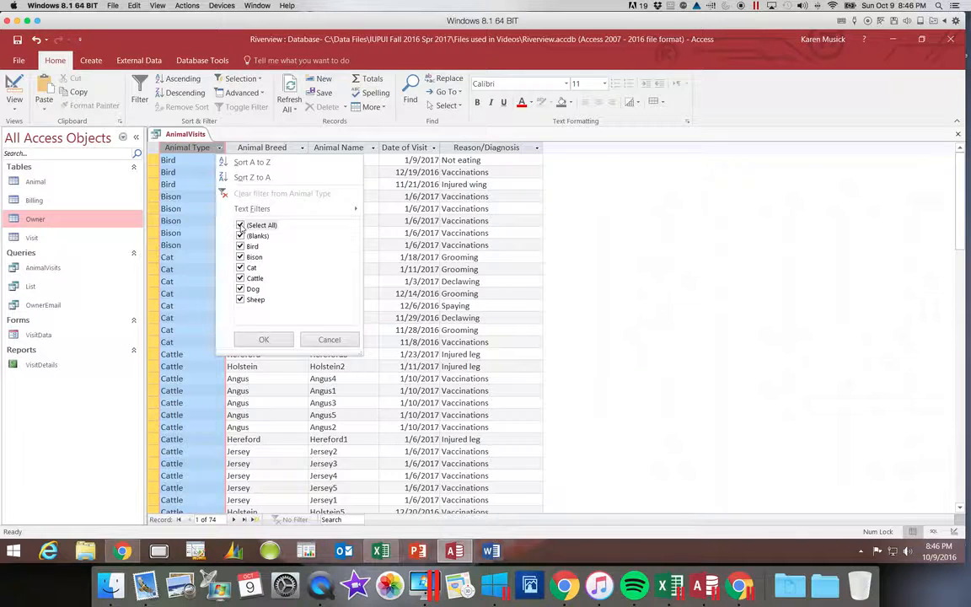
click(241, 225)
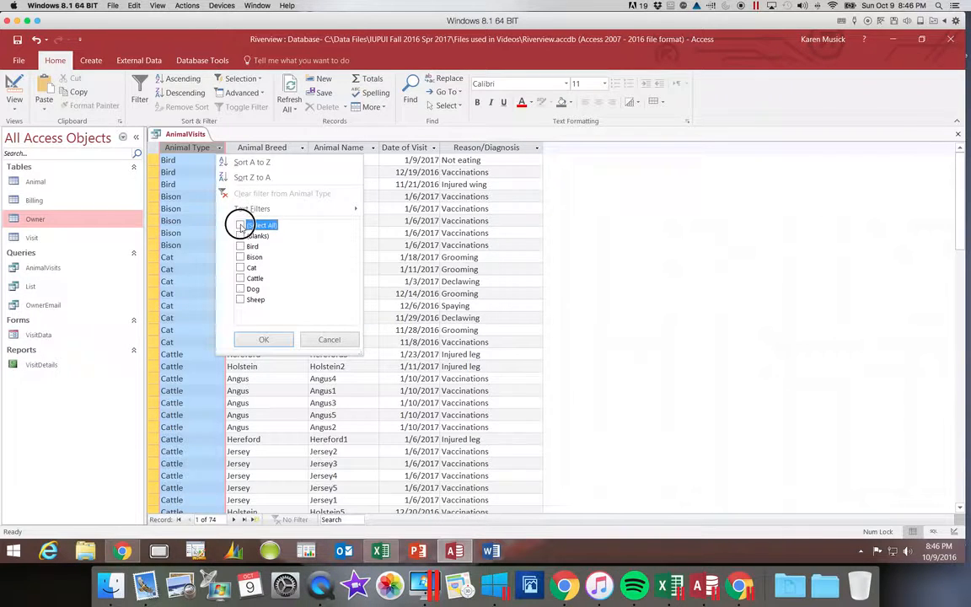
click(240, 278)
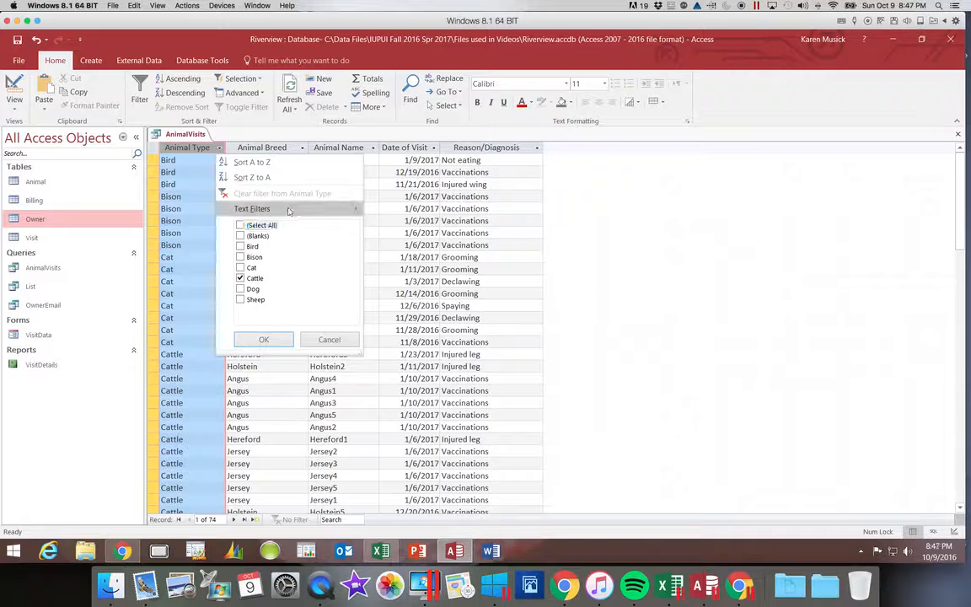
mouse_move(288, 208)
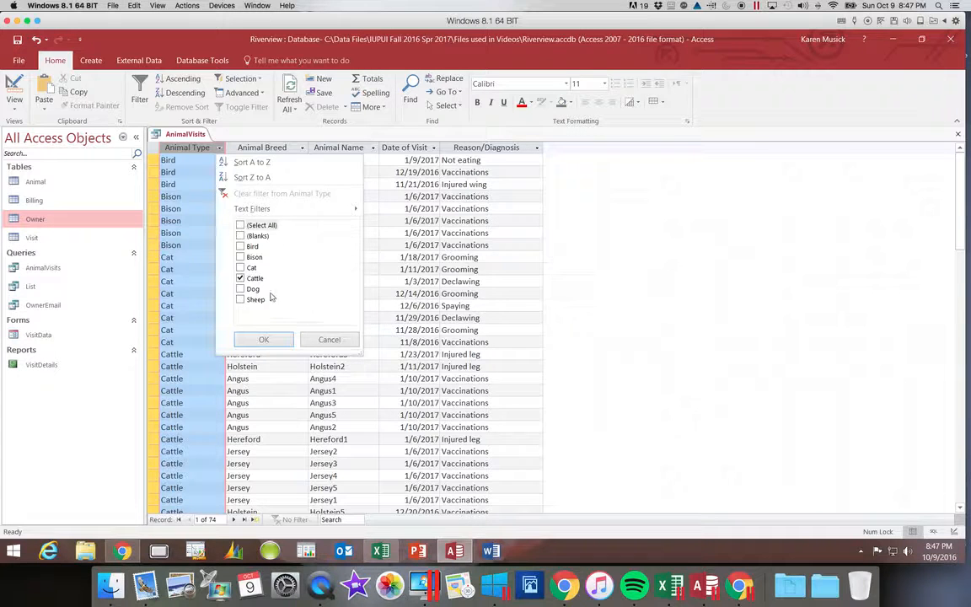
click(266, 338)
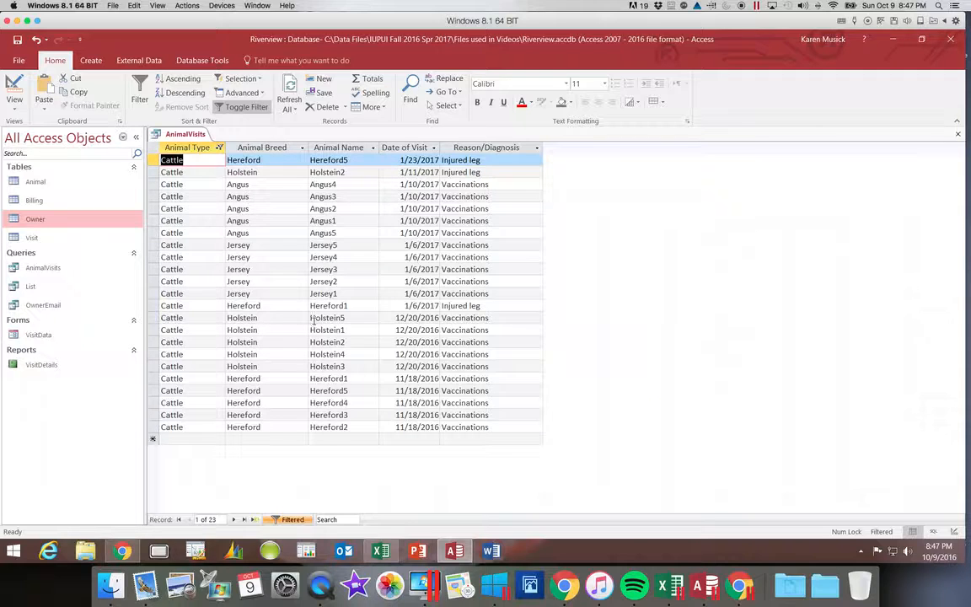
Filter by the selected text so that Animal Name begins with "Holstein"
drag(311, 318, 336, 319)
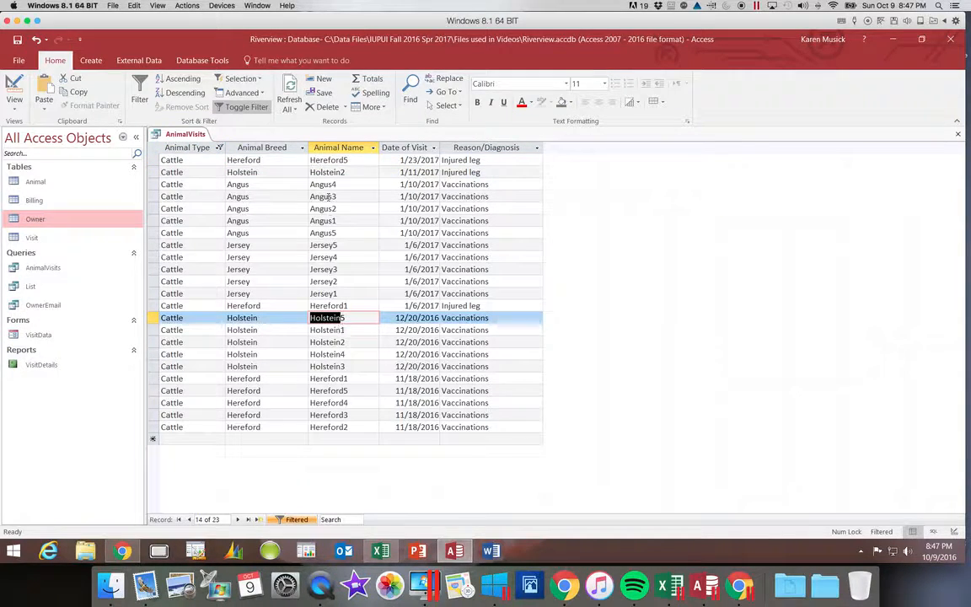
click(261, 79)
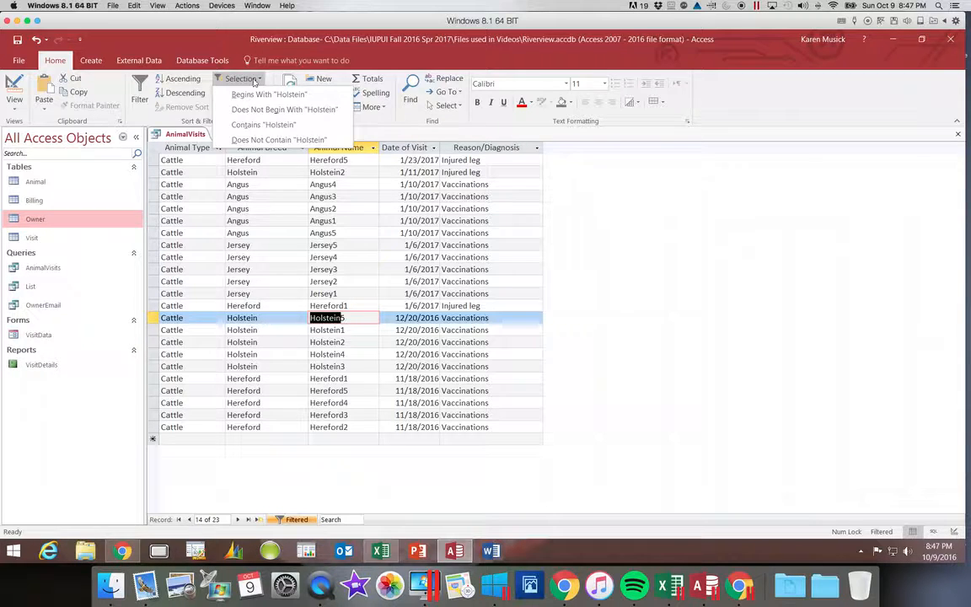
click(254, 97)
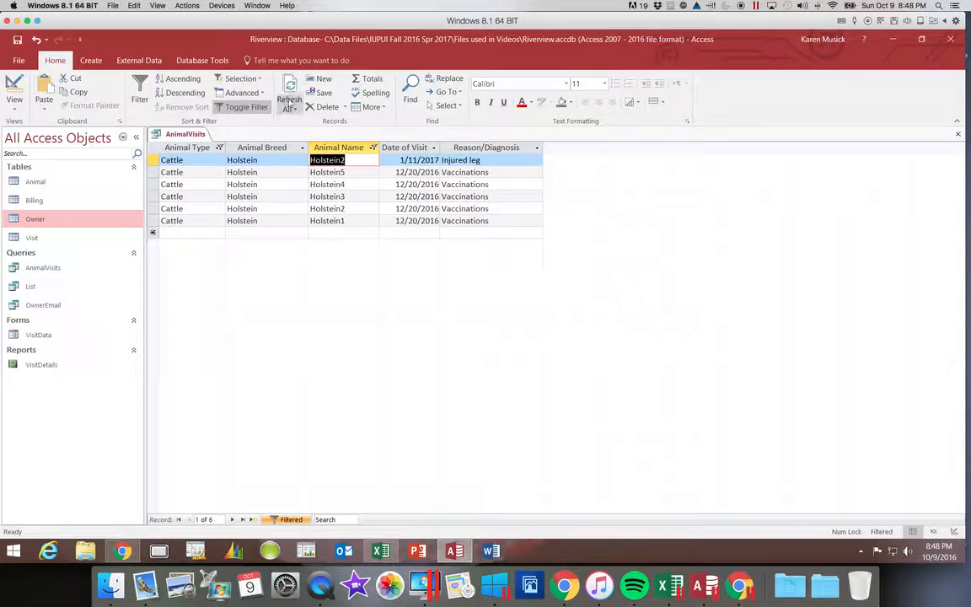
Clear the filter from the Animal Name field
click(373, 148)
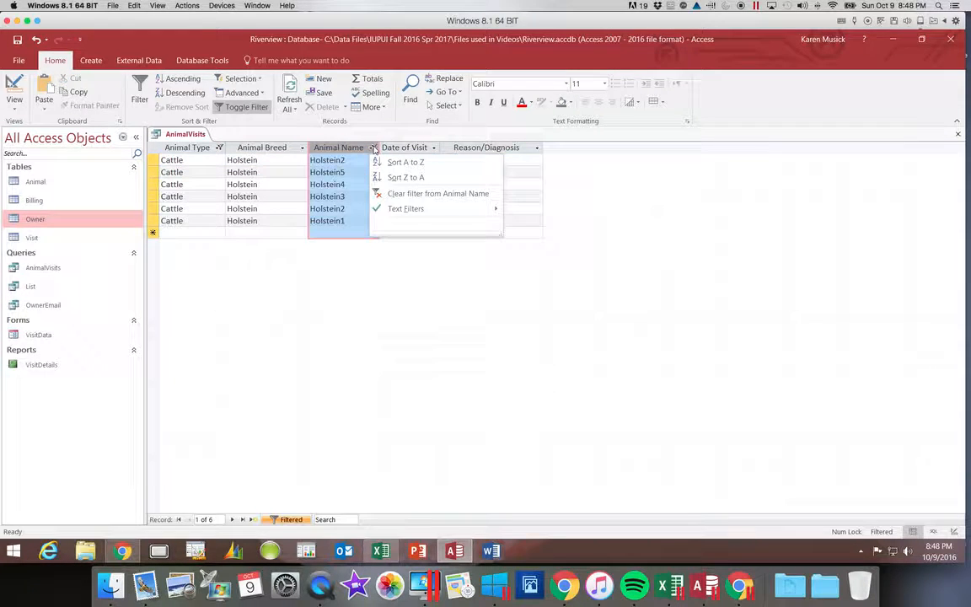
click(396, 195)
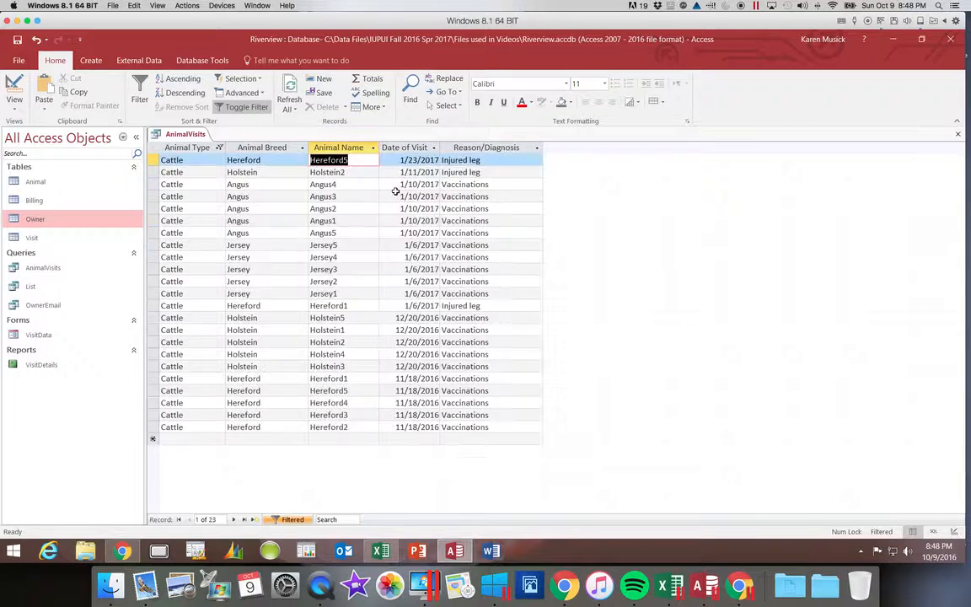
Clear the Cattle filter from Animal Type, then filter by selection so that Animal Type equals "Dog"
click(220, 148)
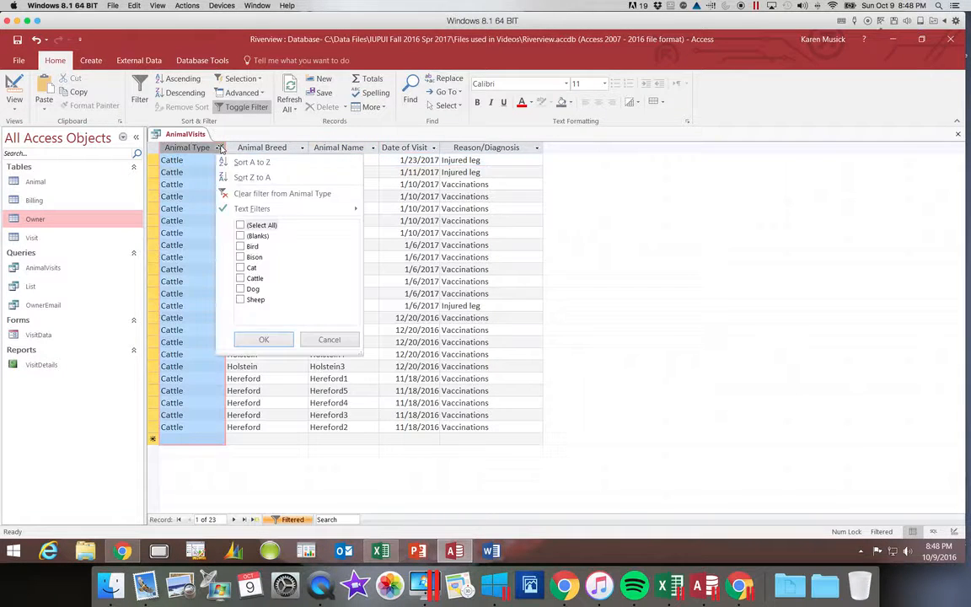
click(253, 193)
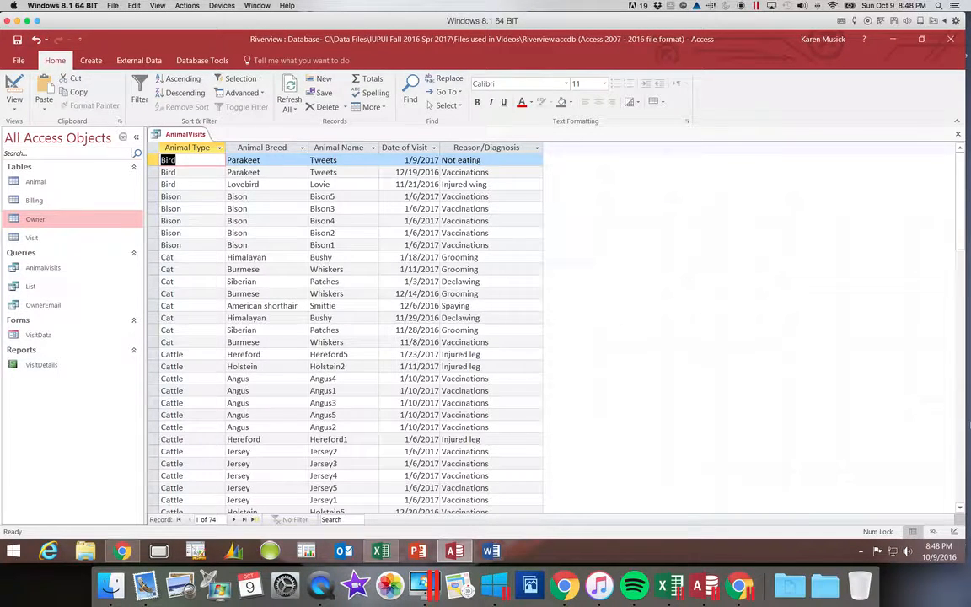
scroll(866, 395, down, 10)
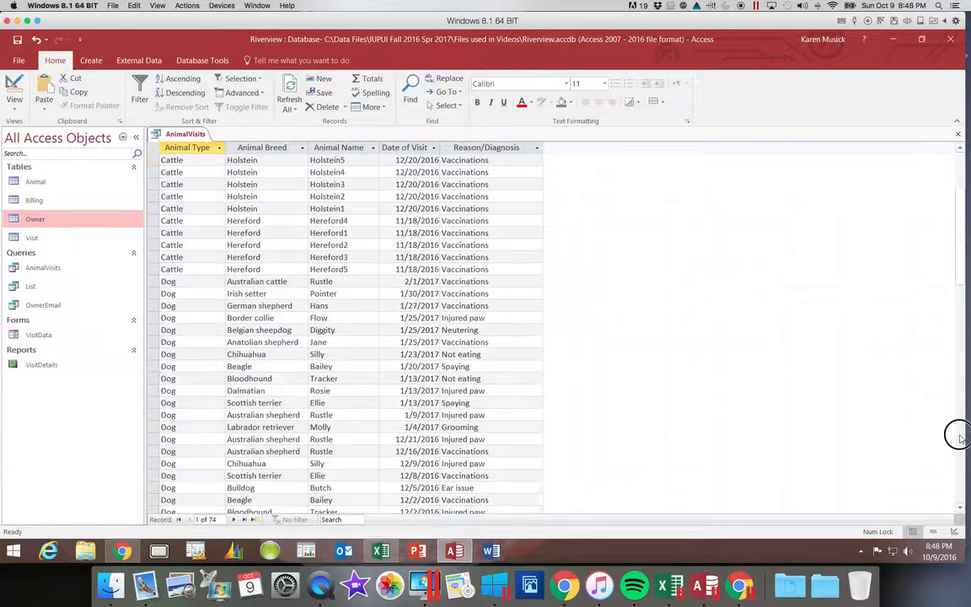
click(169, 281)
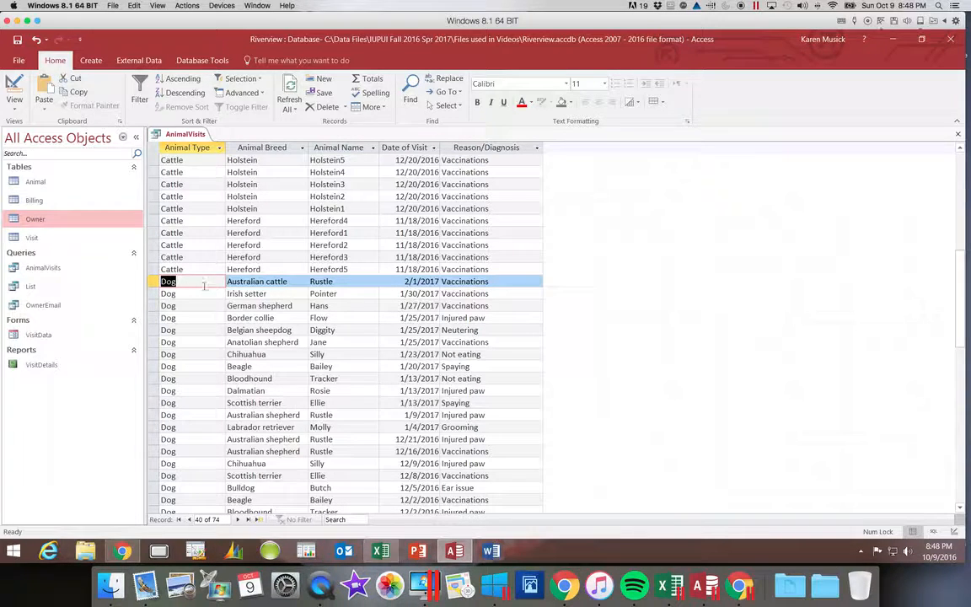
click(262, 79)
click(253, 95)
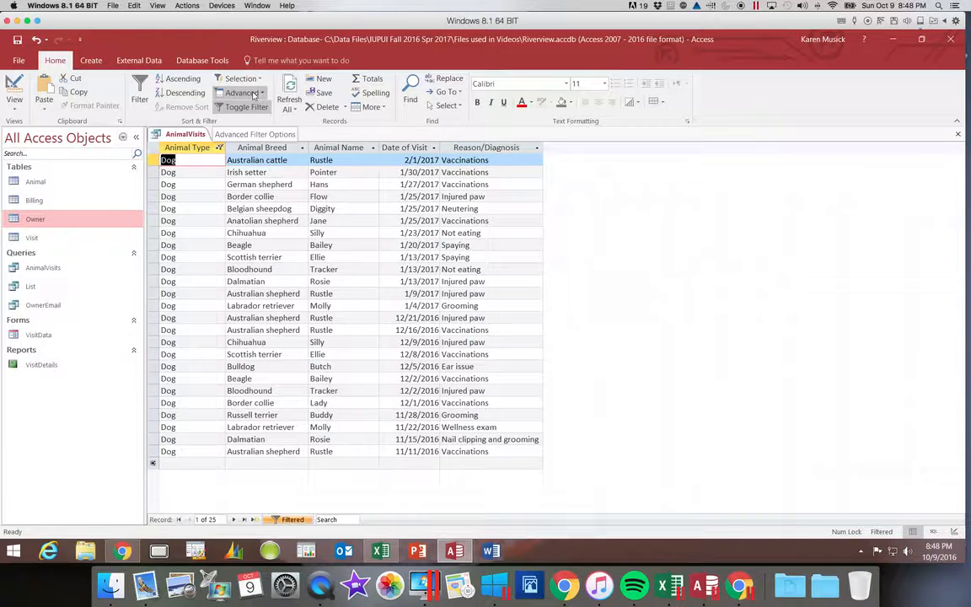
Filter the dog records by the selected text so that Reason/Diagnosis contains "Vaccinations"
click(443, 184)
drag(442, 183, 489, 187)
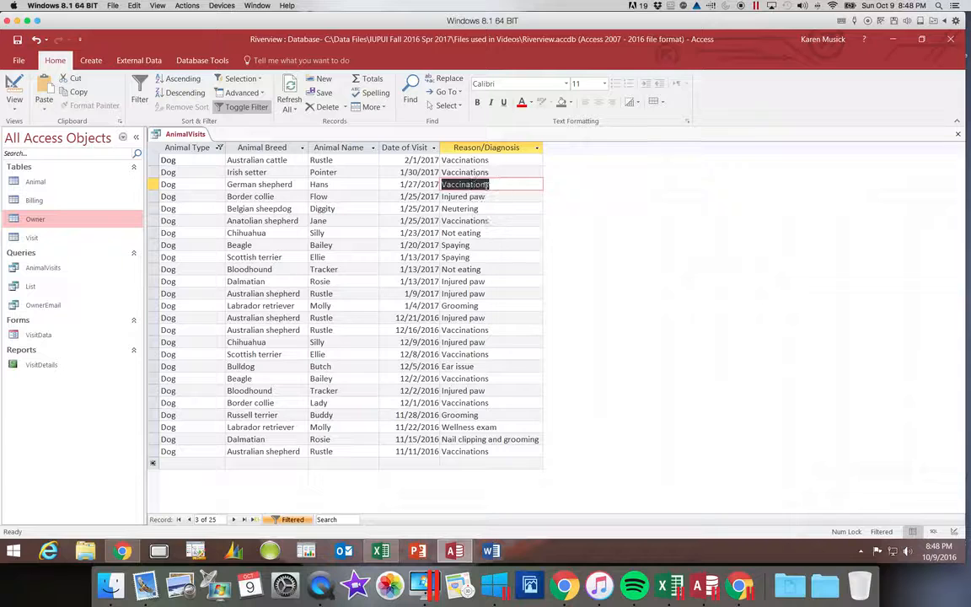
click(260, 82)
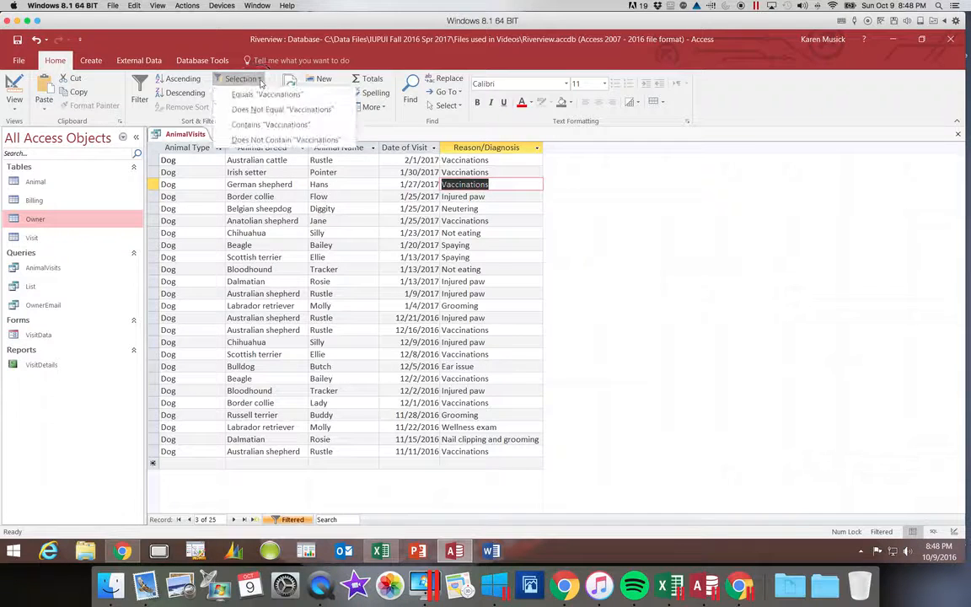
click(271, 126)
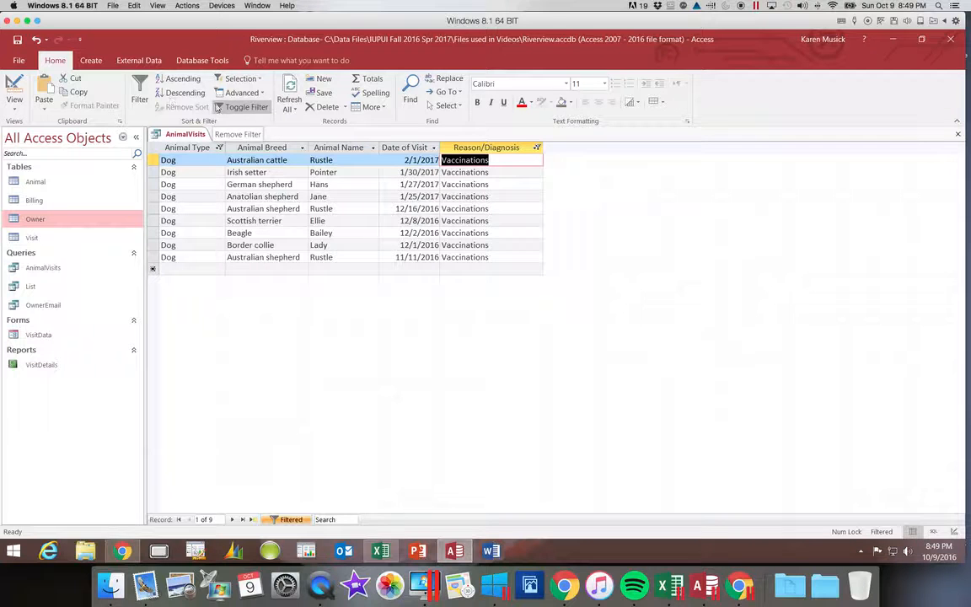
Toggle the combined Dog and Vaccinations filter off, on again, and finally off to show all records
click(255, 109)
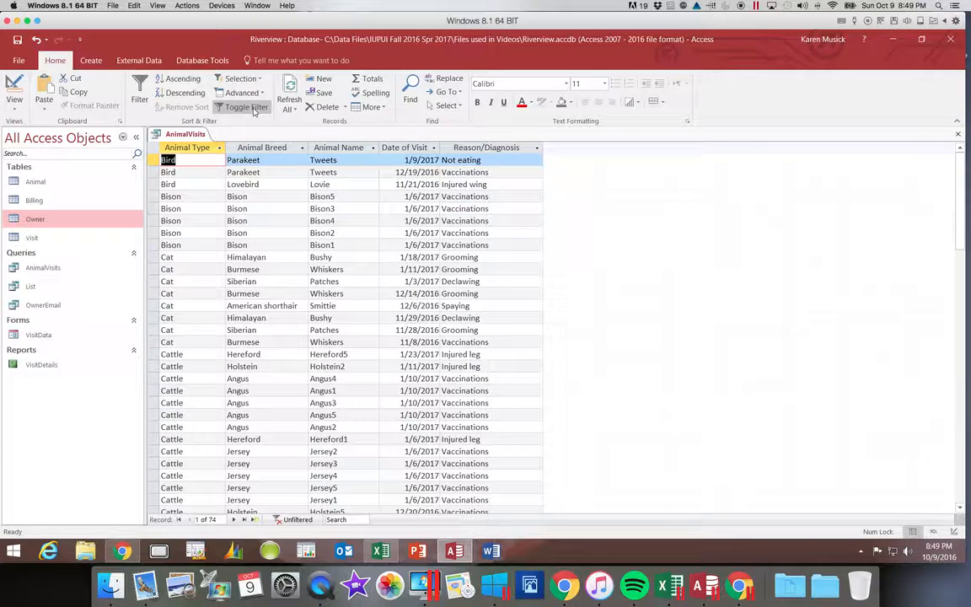
click(254, 109)
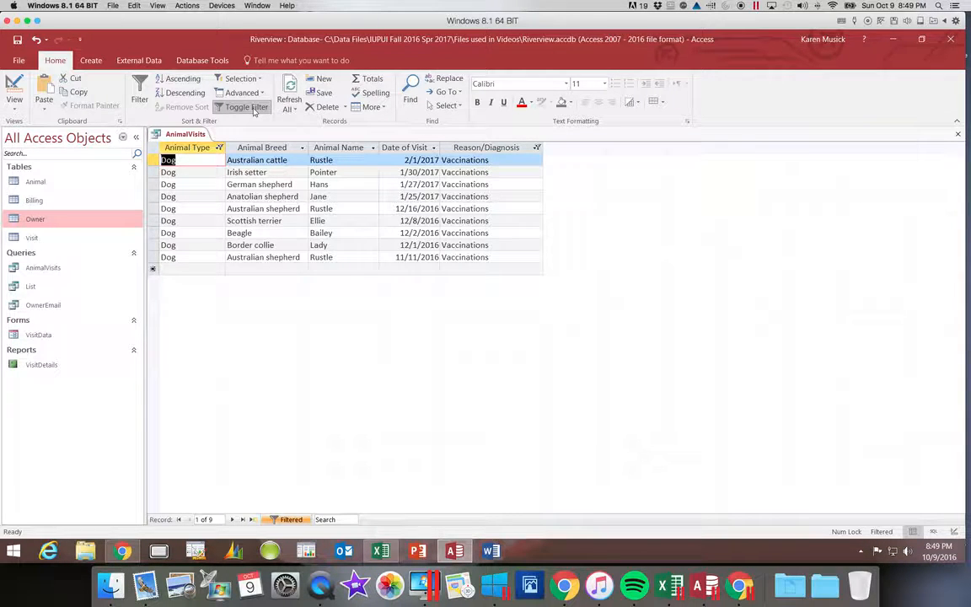
click(254, 109)
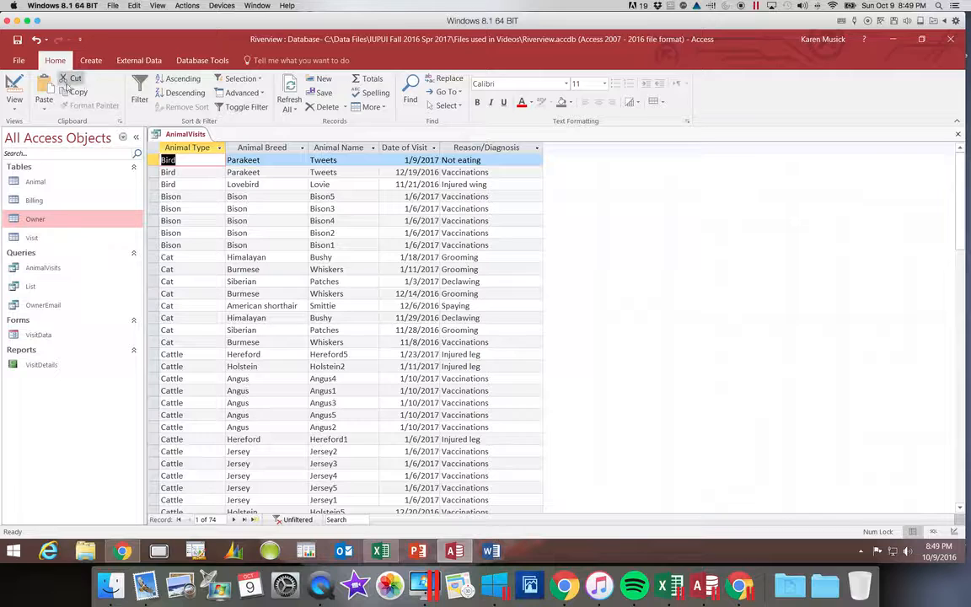
Save the AnimalVisits query and close its datasheet
click(19, 45)
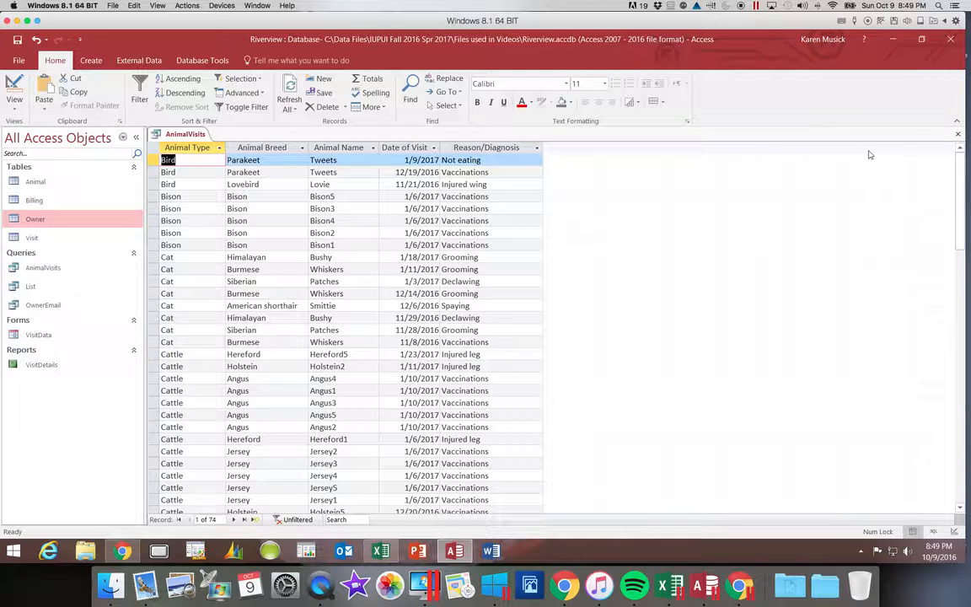
click(958, 136)
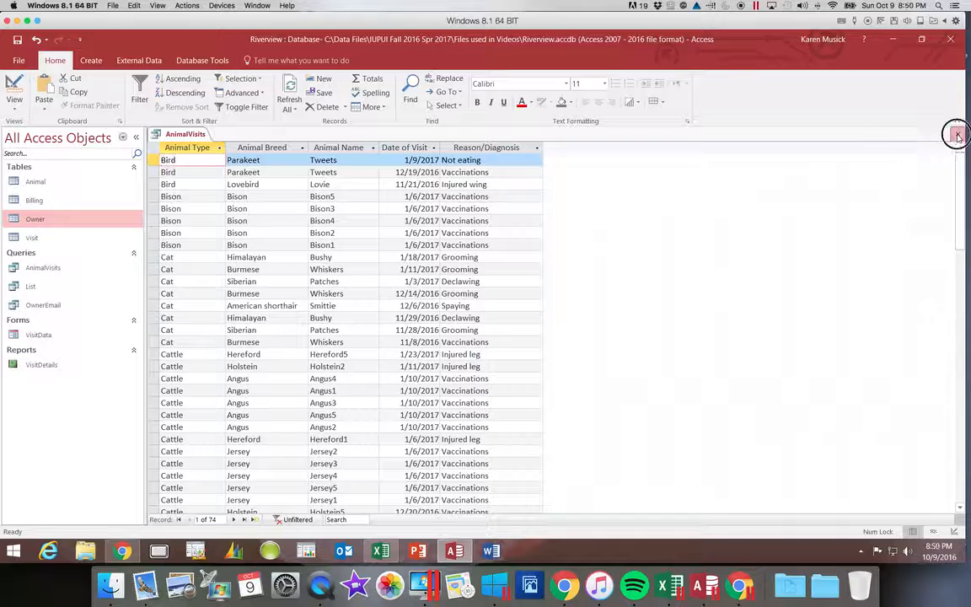